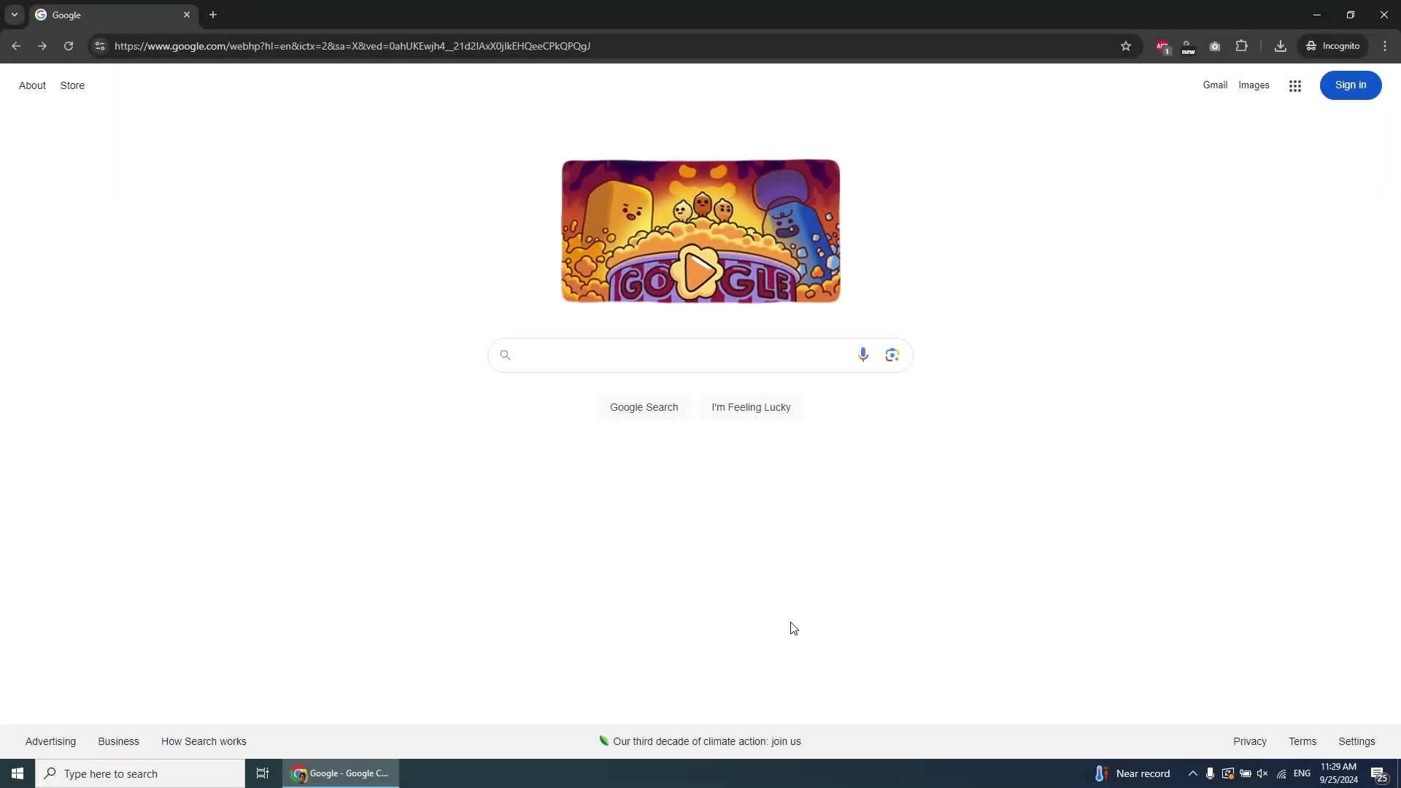
Search Google for 'download windows 10'.
left_click(559, 357)
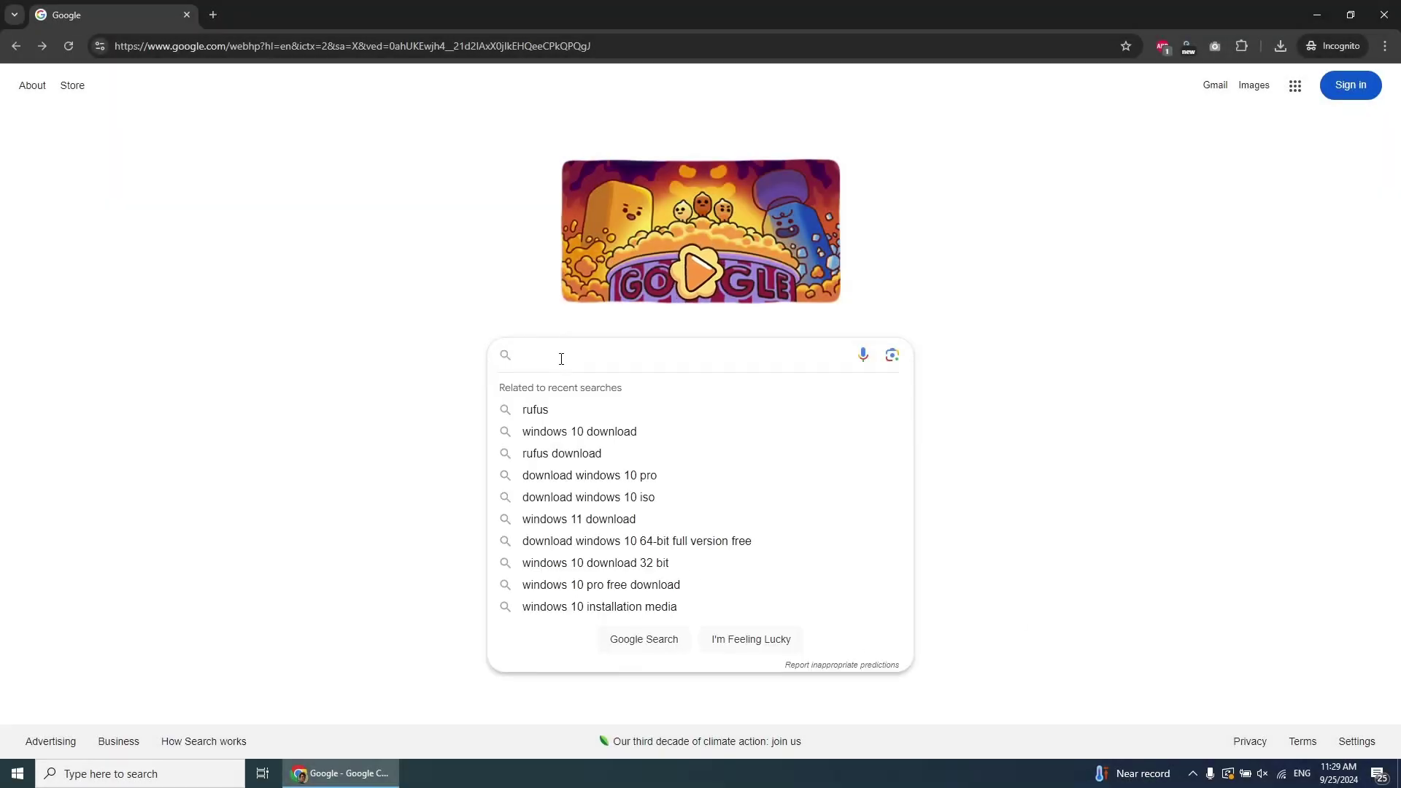
type("downlo")
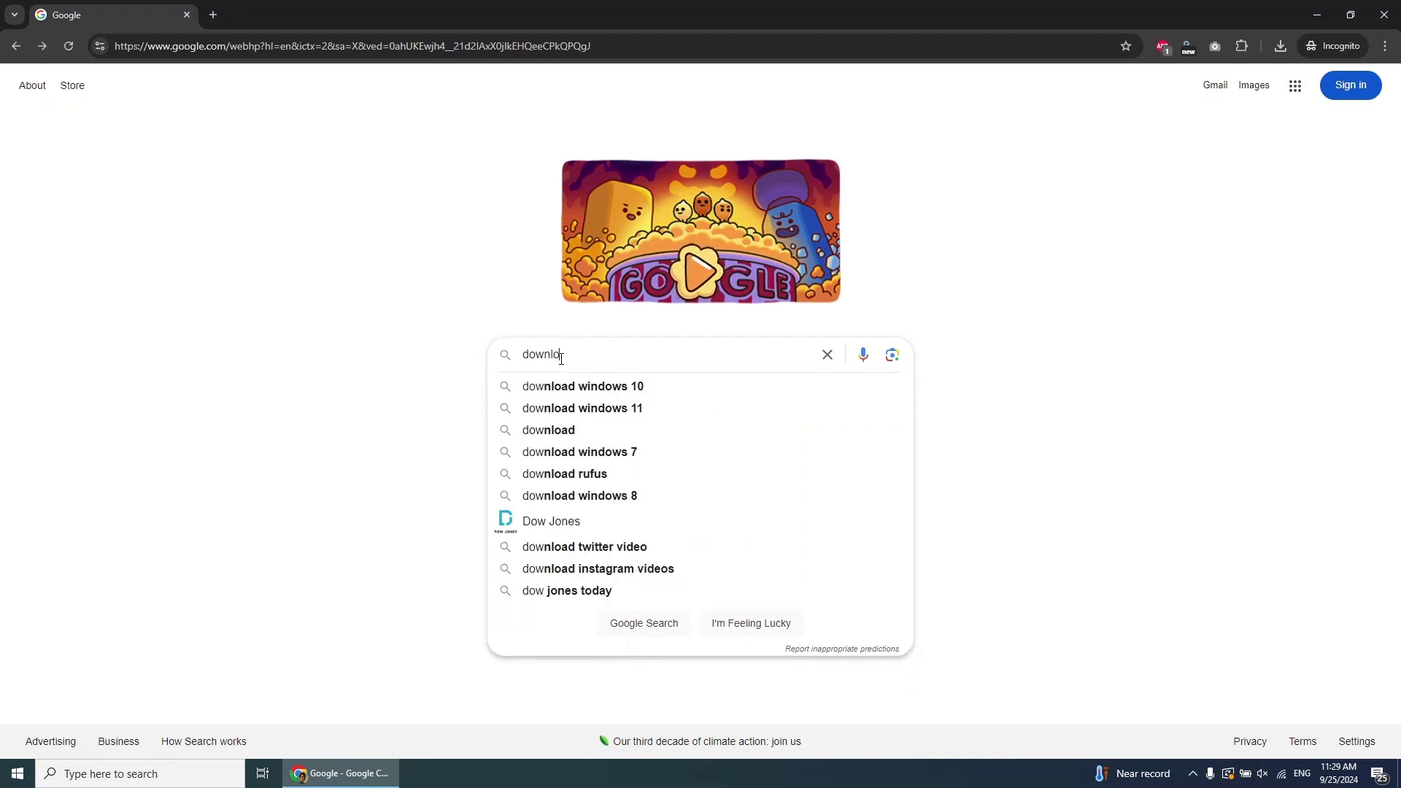
type("ad win")
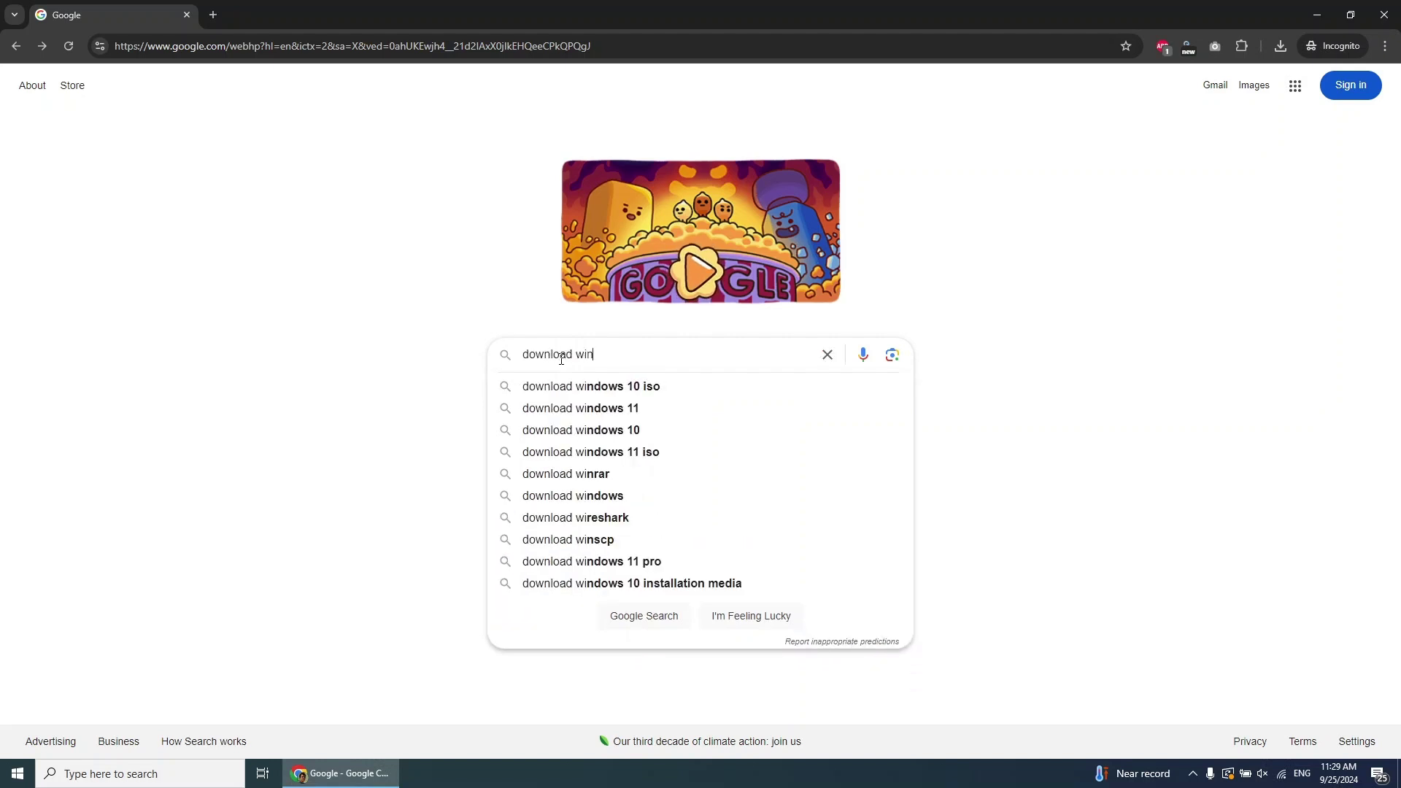
type("dows 10")
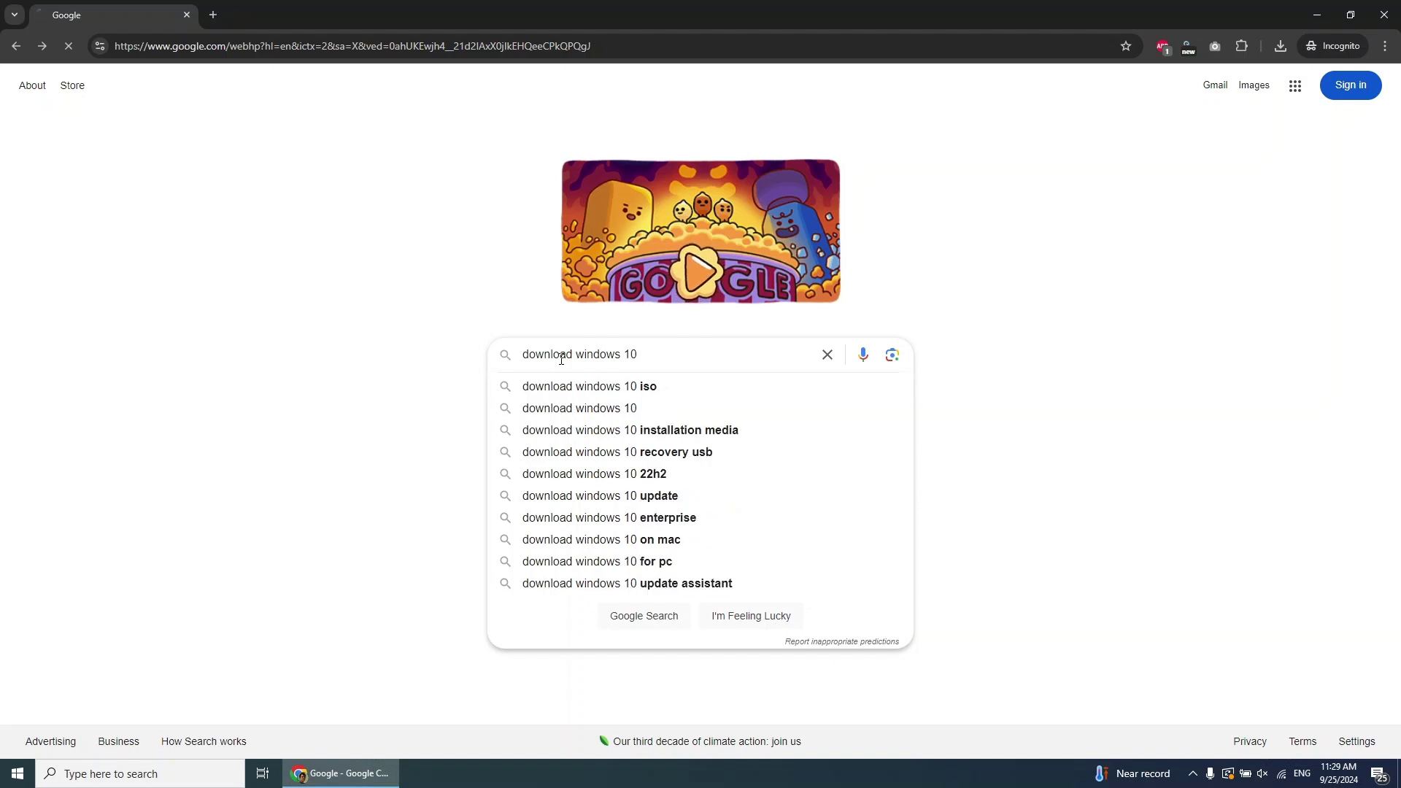
key("Return")
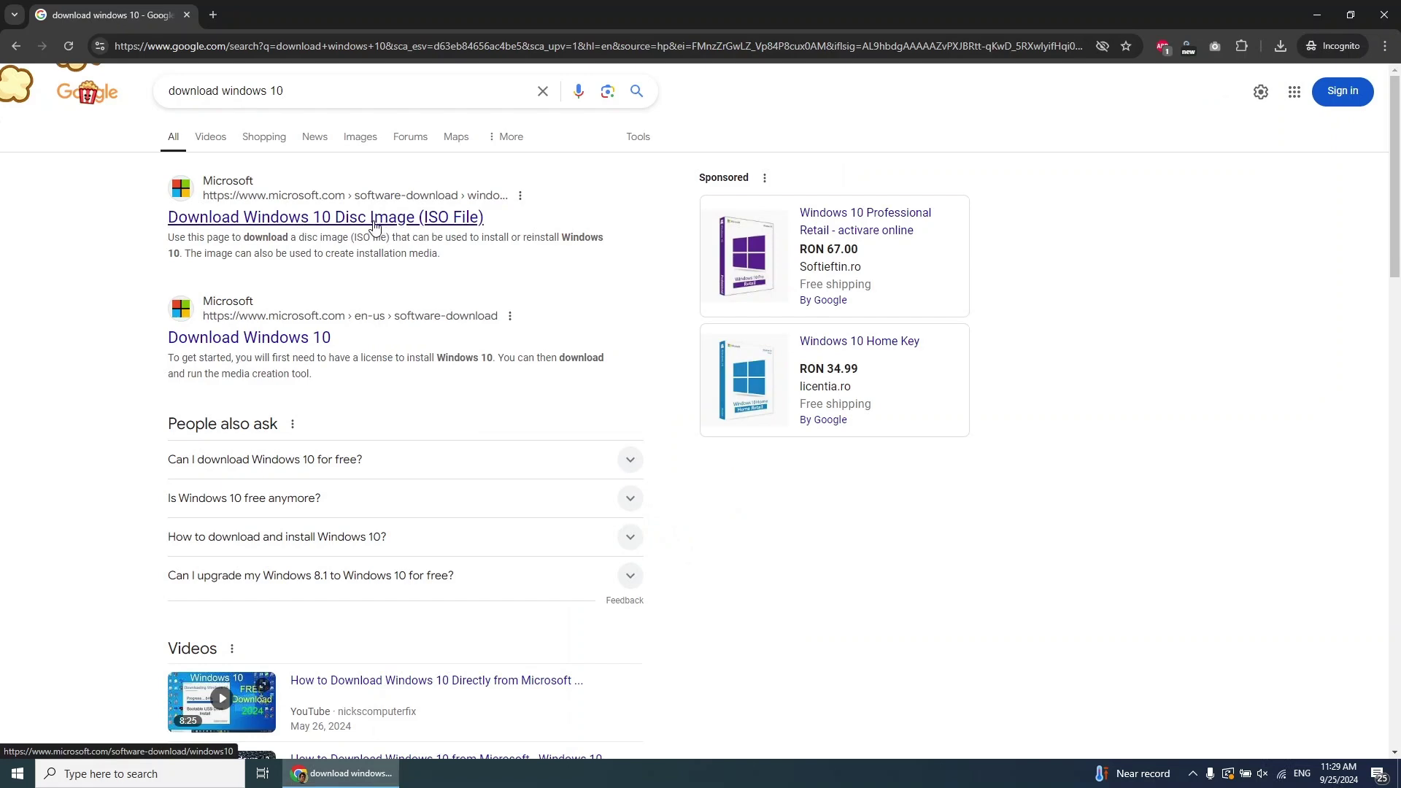
Open Microsoft's Download Windows 10 page at Create Windows 10 installation media.
left_click(374, 222)
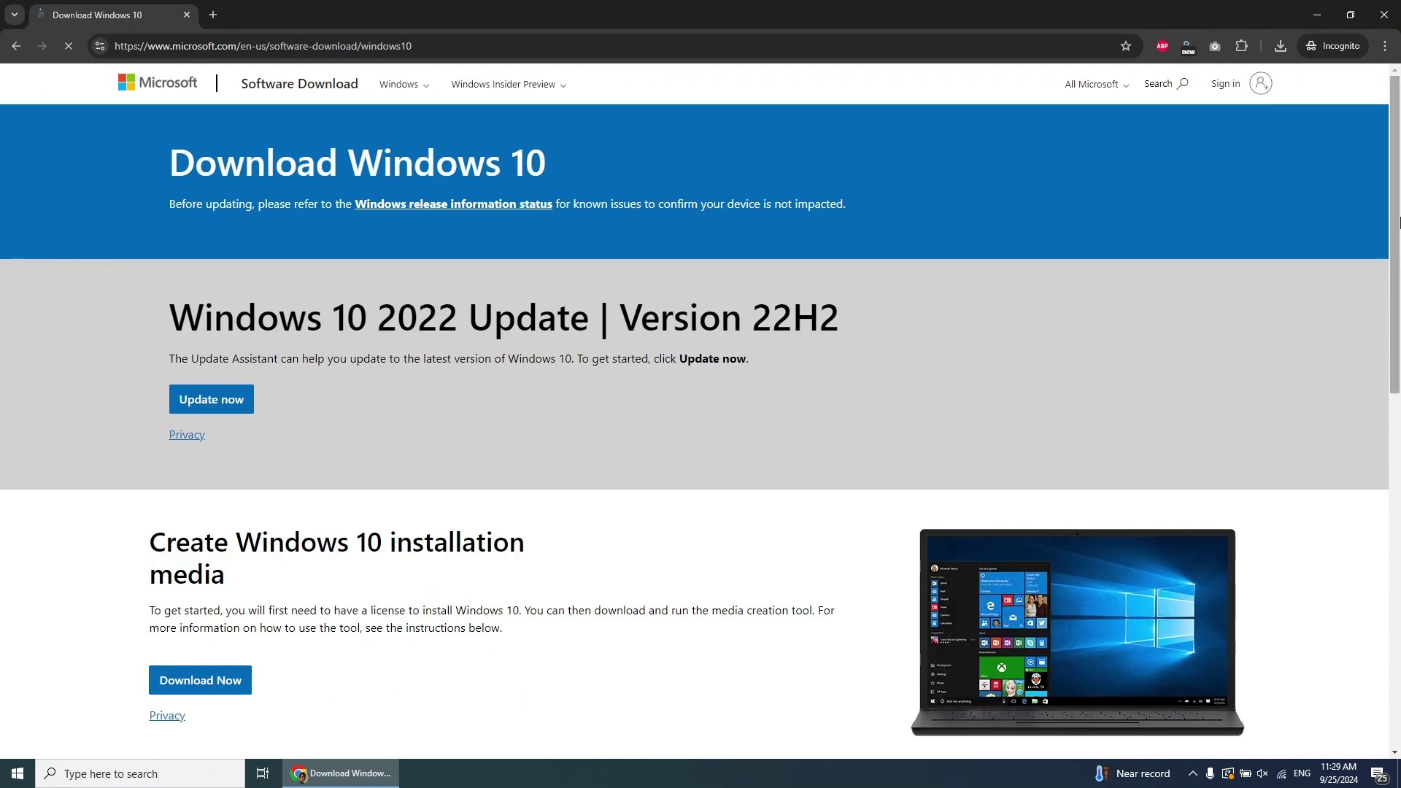
scroll(1398, 326, "down", 3)
scroll(1398, 326, "down", 2)
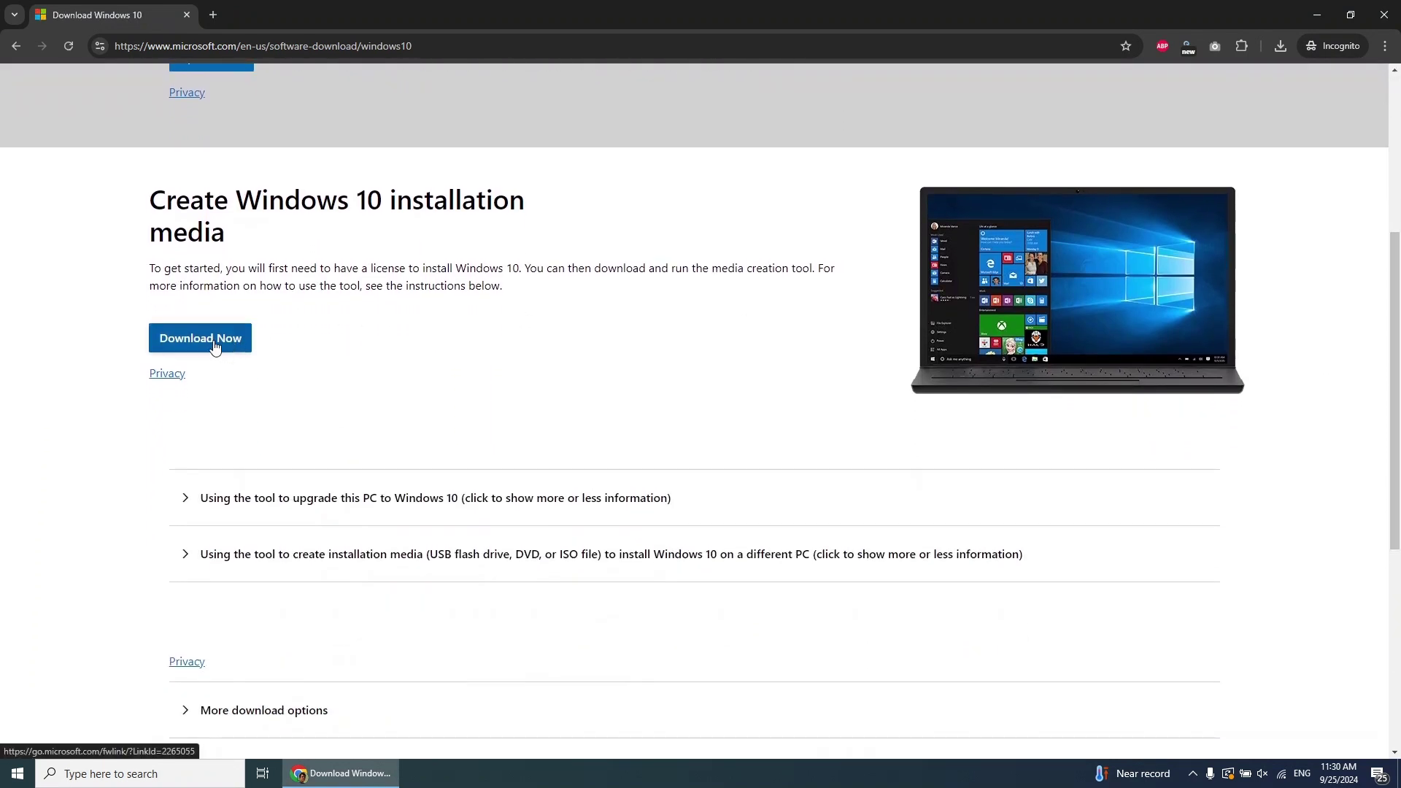
Download MediaCreationTool_22H2.exe with Download Now and save it to Downloads.
left_click(218, 348)
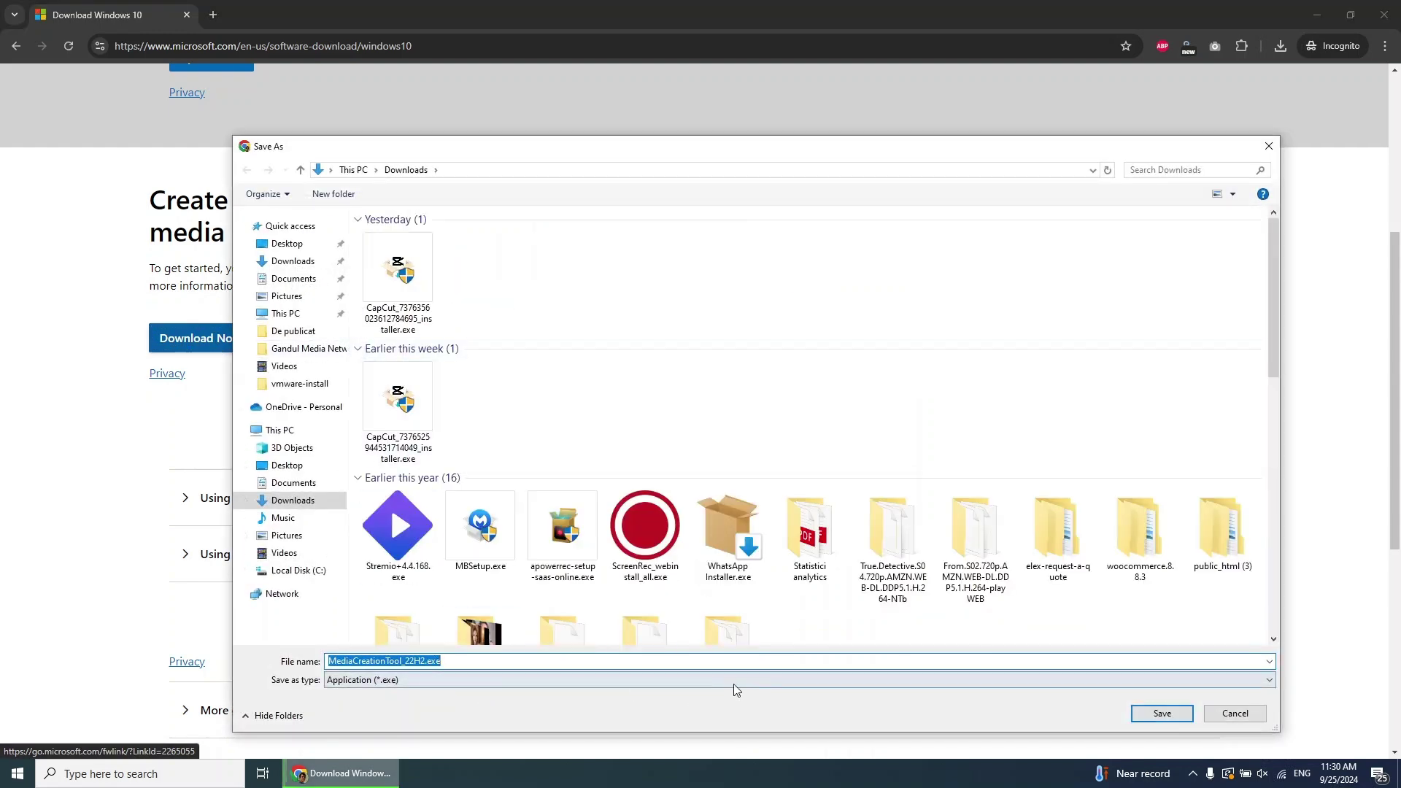
left_click(1175, 716)
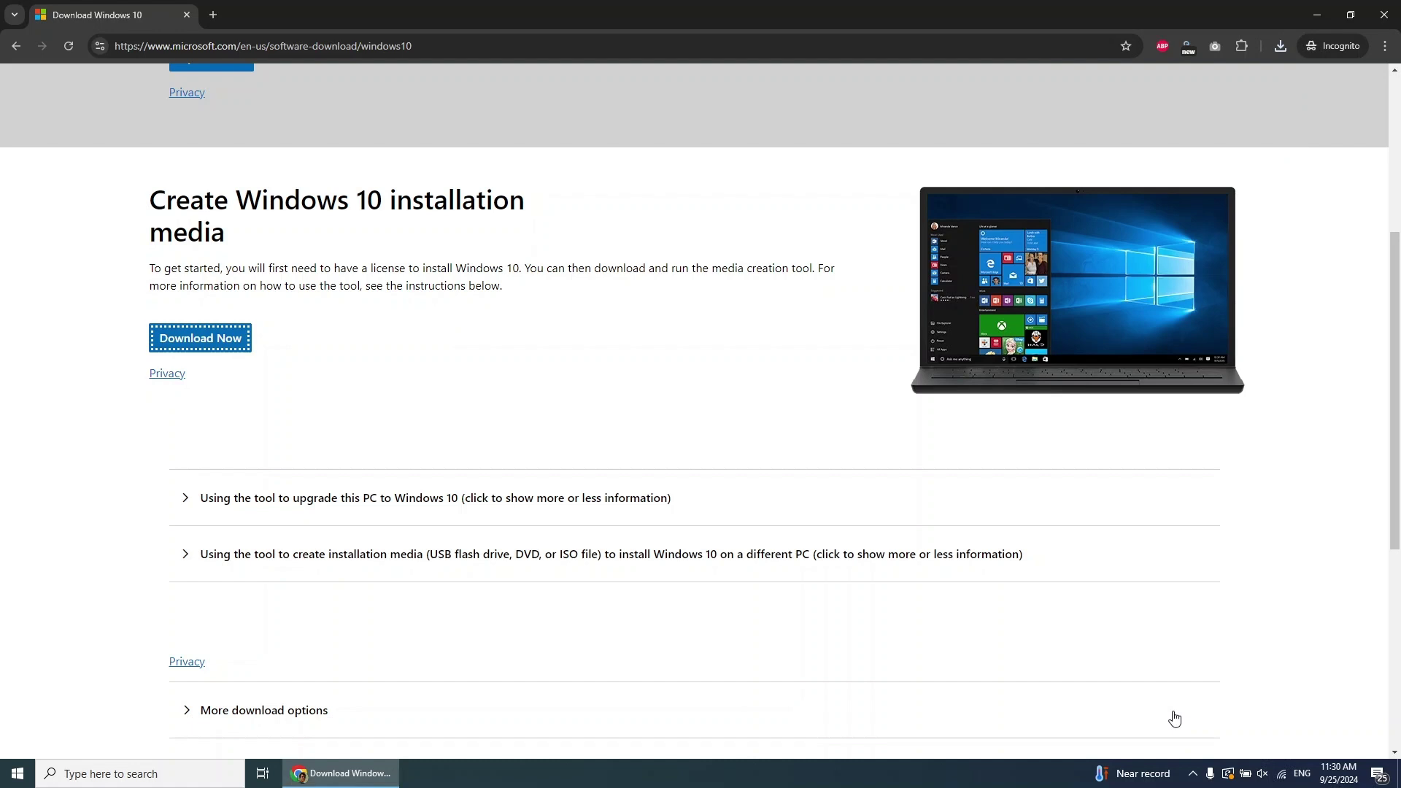
Launch MediaCreationTool from Chrome's recent downloads list.
left_click(1283, 46)
mouse_move(1177, 152)
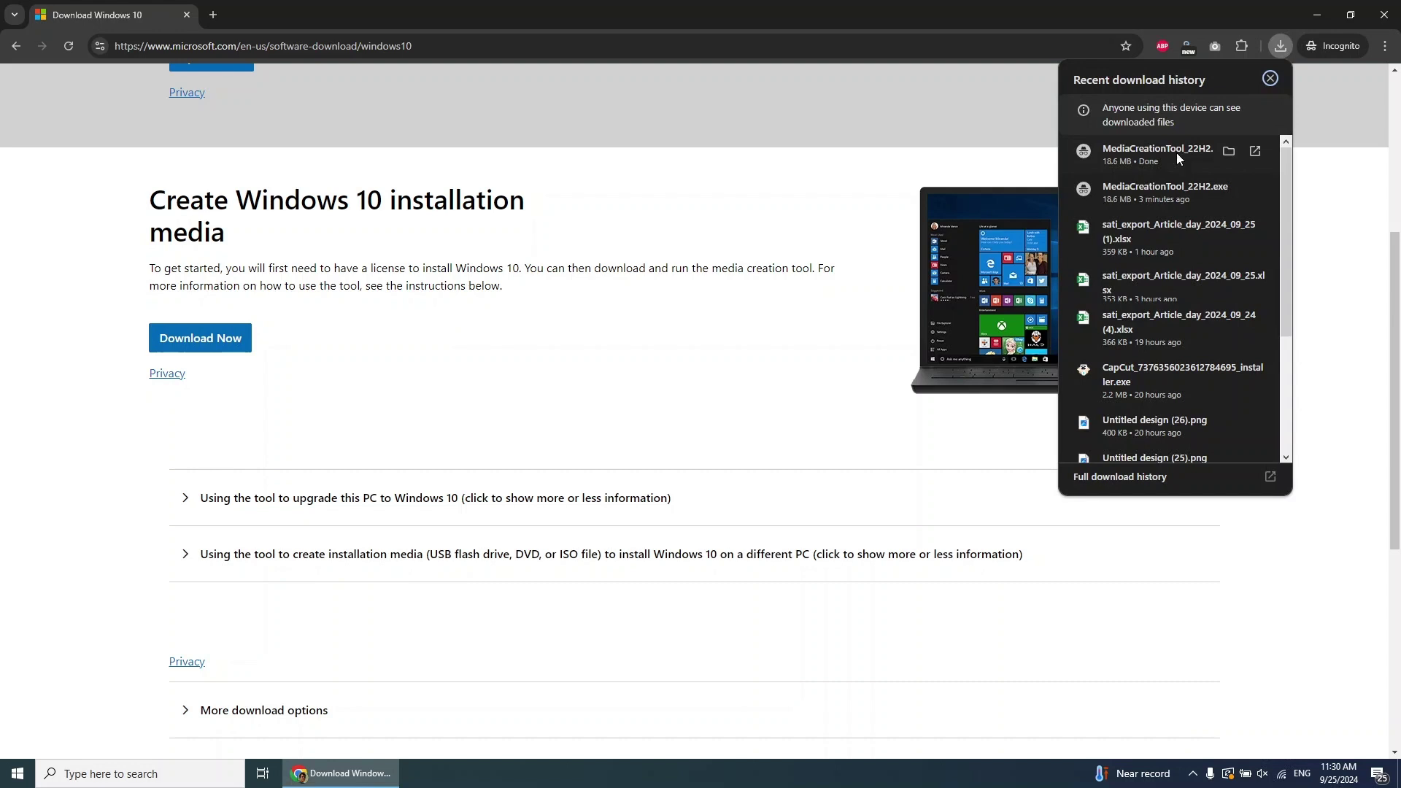
left_click(1256, 152)
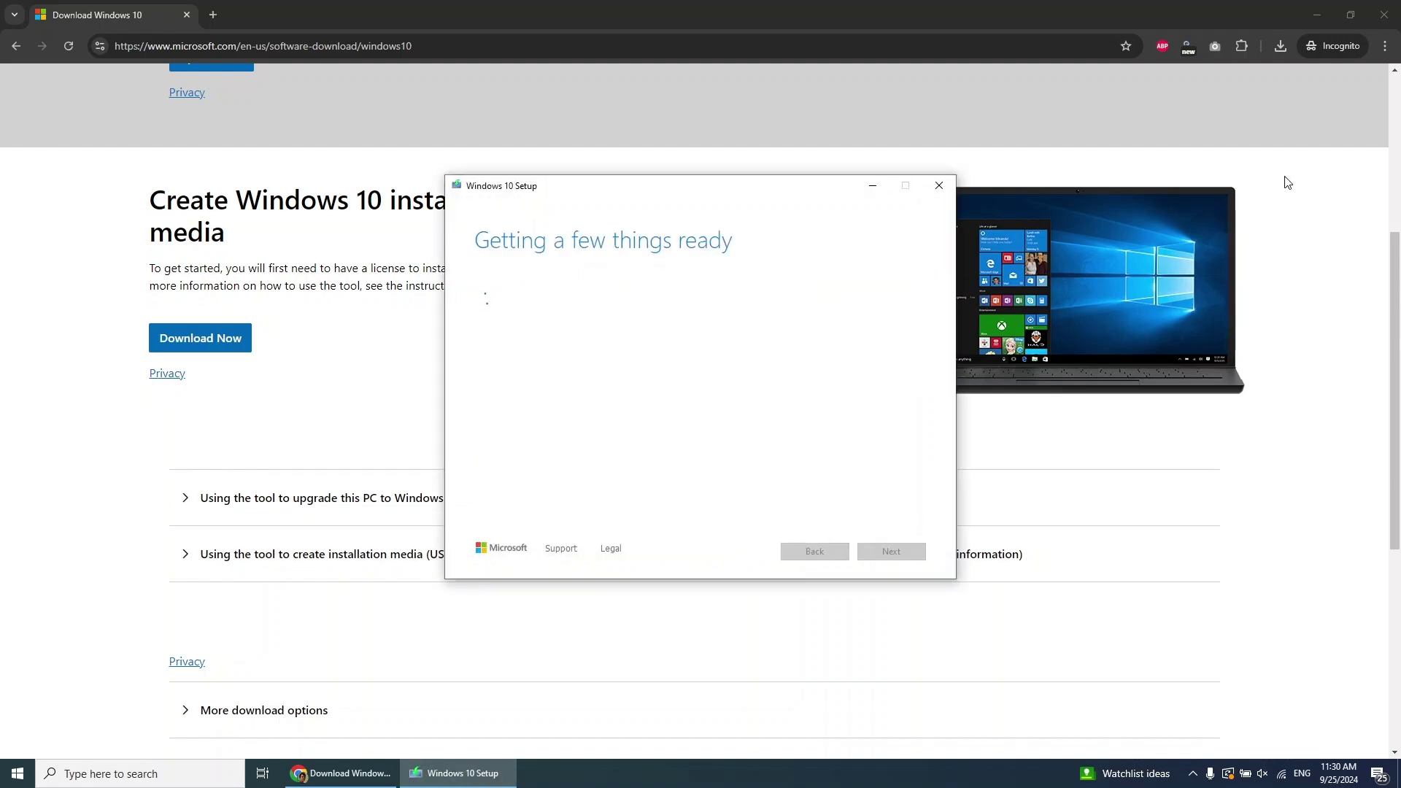
Quit the UrbanVPN app from the system tray and confirm exiting.
left_click(1320, 14)
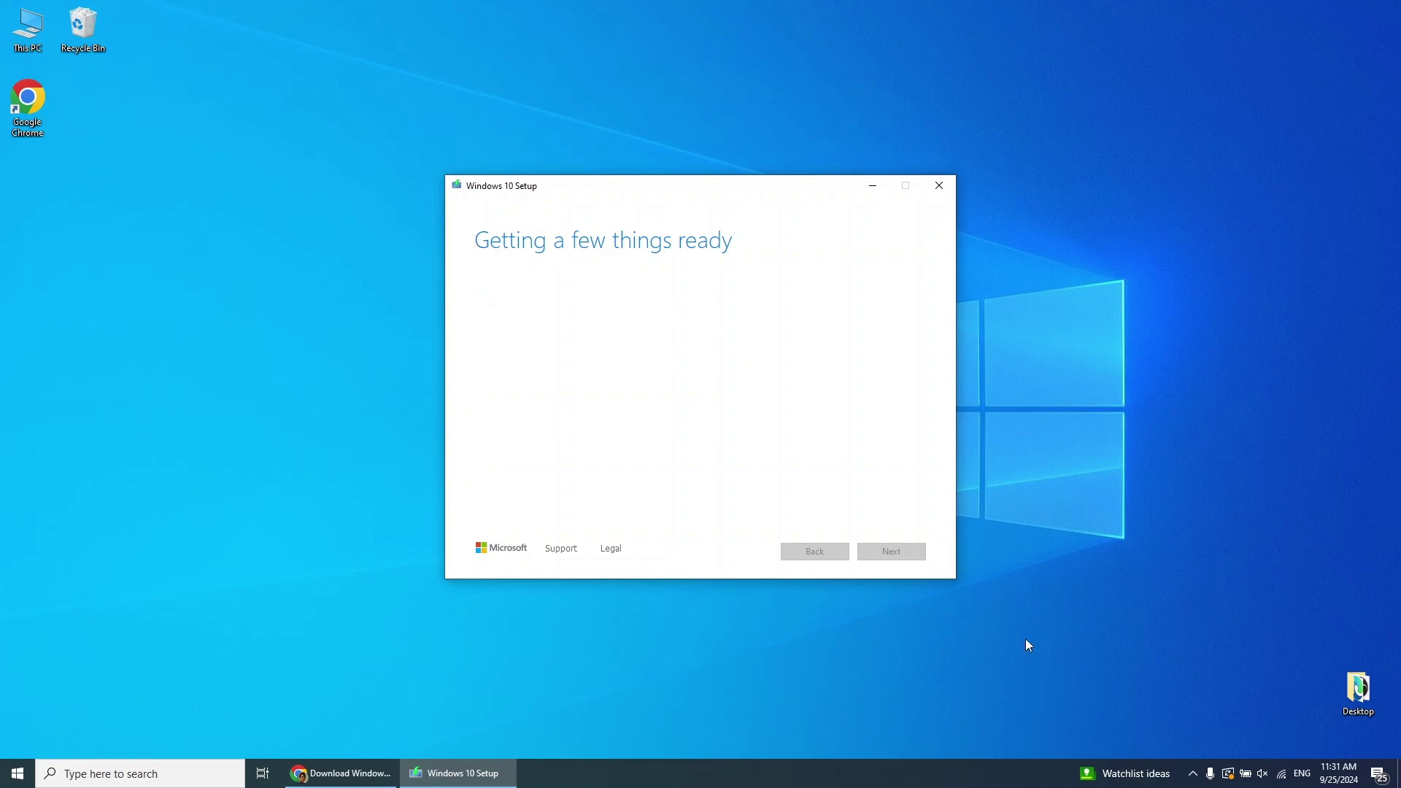
left_click(1193, 778)
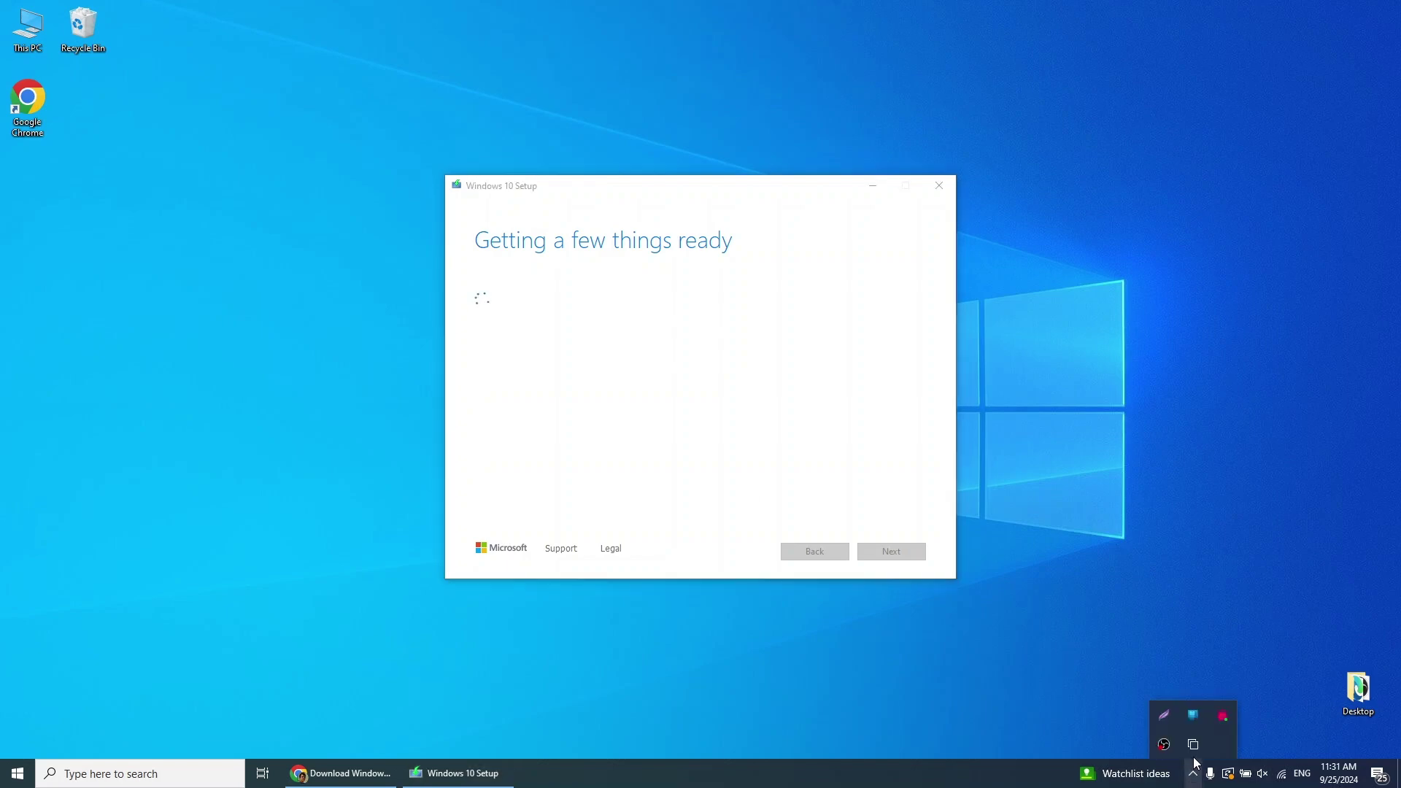
right_click(1223, 720)
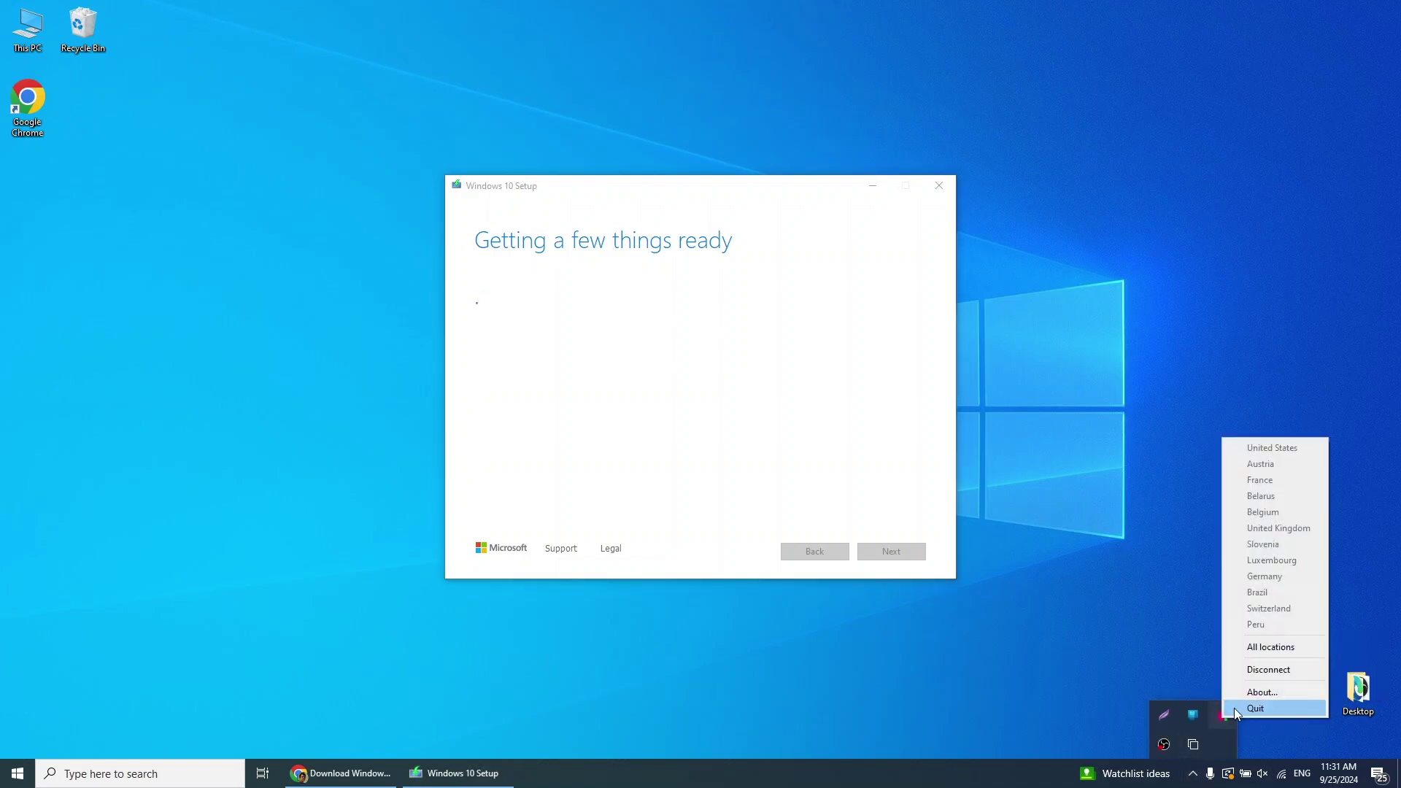
left_click(1255, 708)
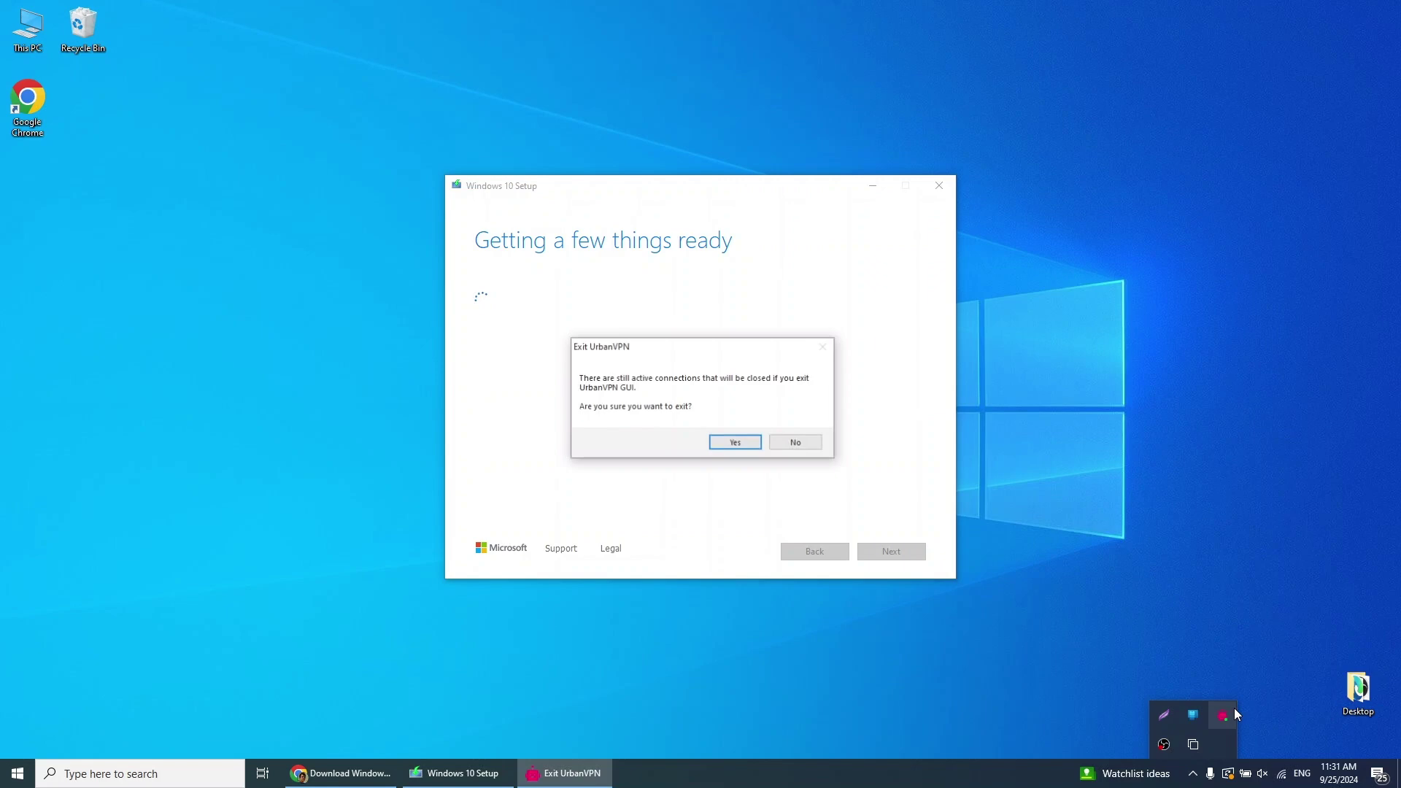
left_click(748, 445)
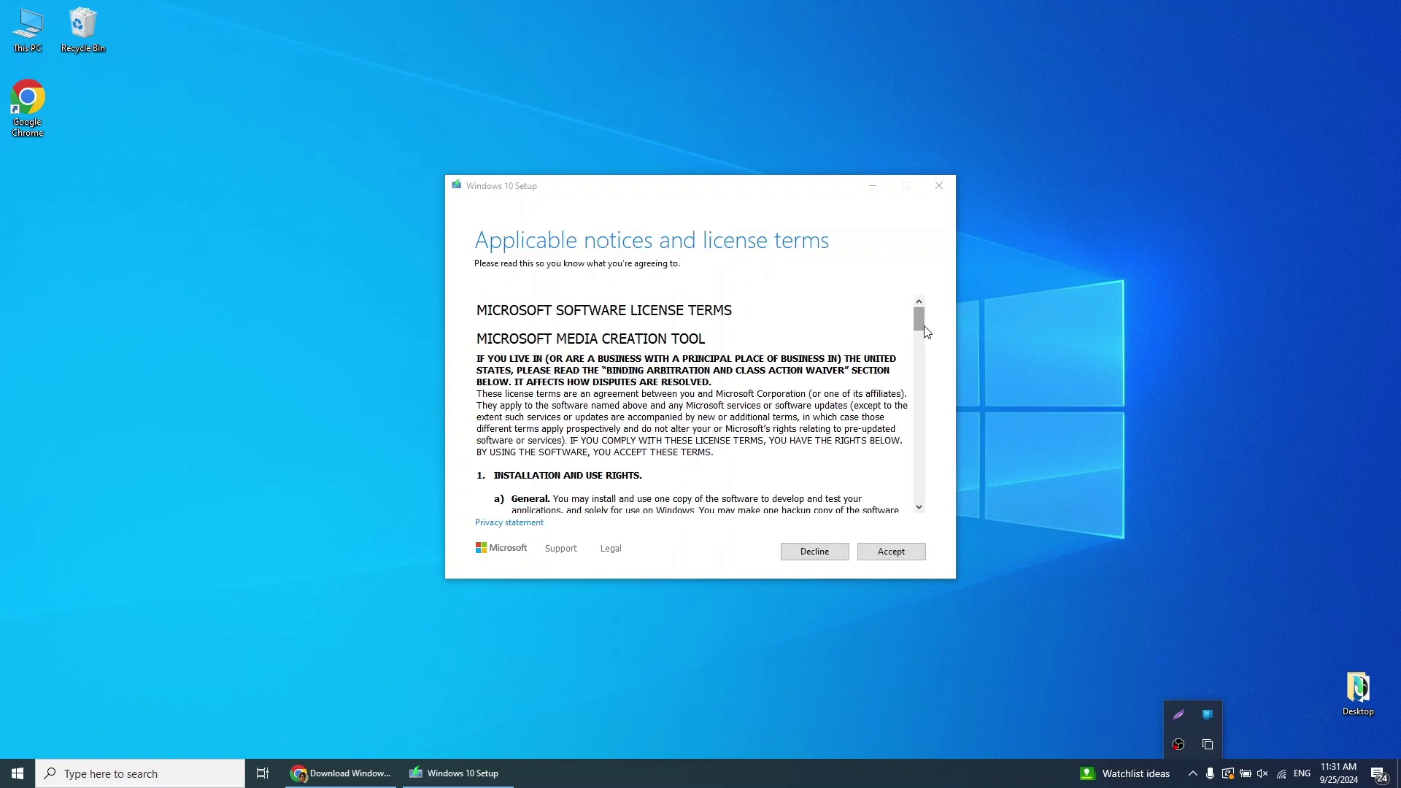
Scroll through the Windows 10 license terms and accept them.
left_click_drag(919, 322, 949, 523)
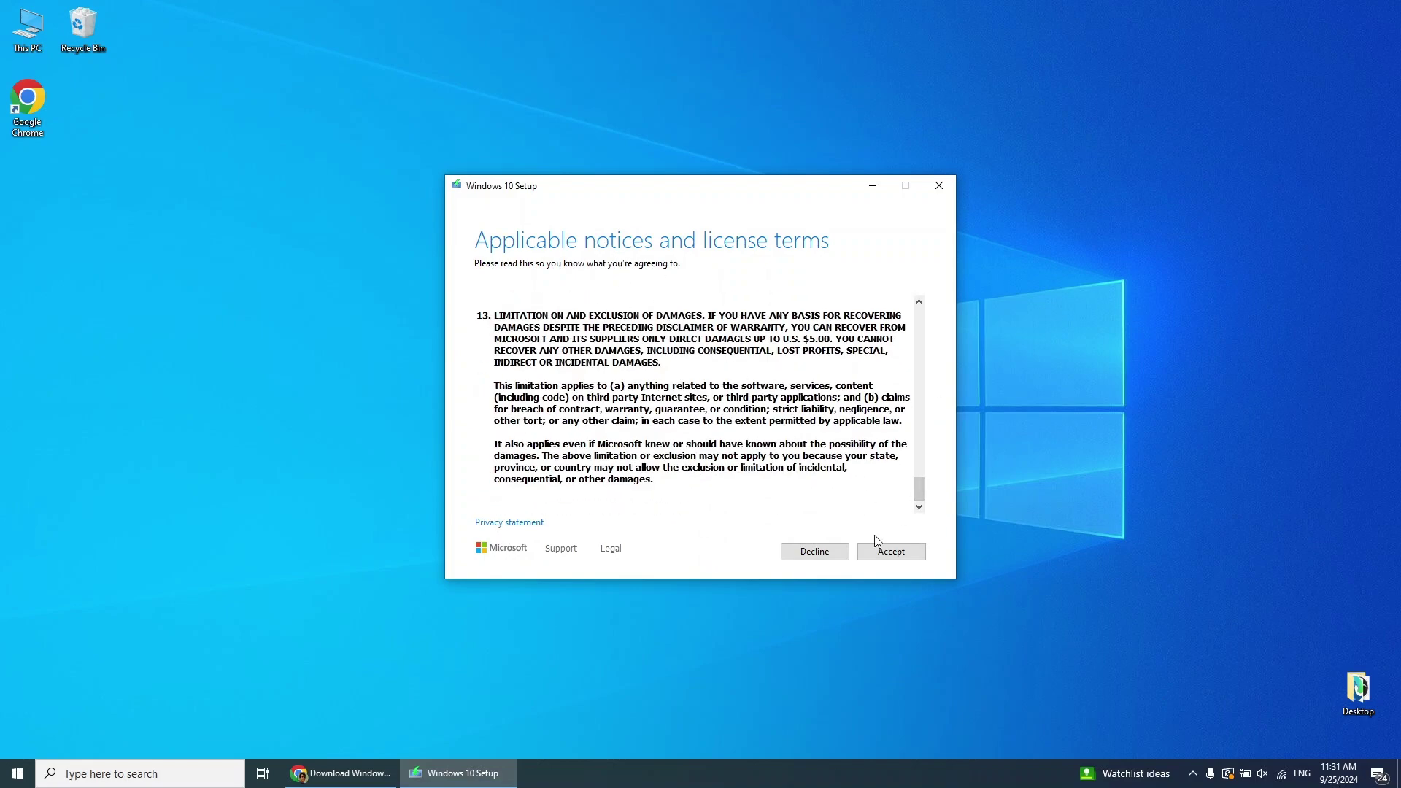
left_click(891, 552)
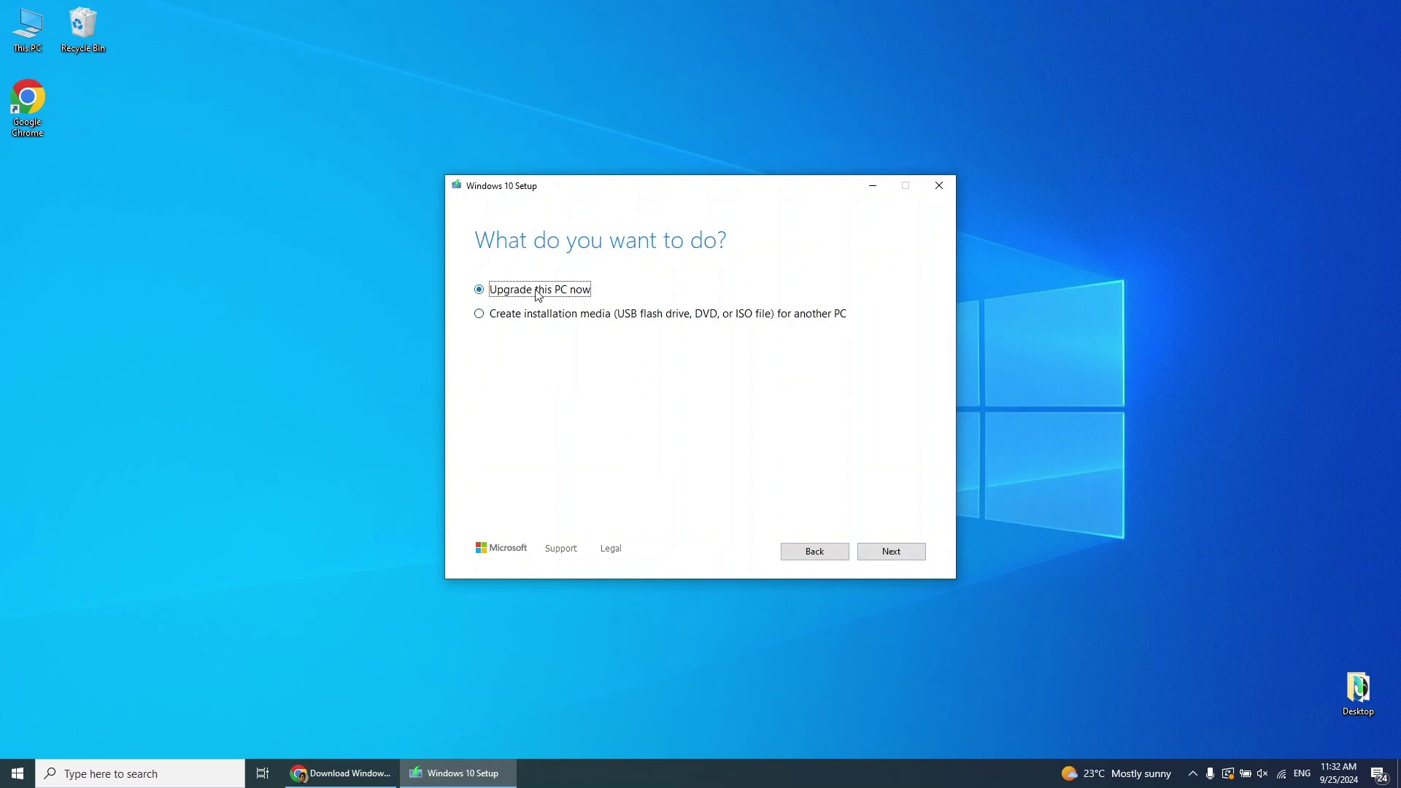
Create media for another PC: English (United States), Windows 10, Both architectures.
left_click(480, 316)
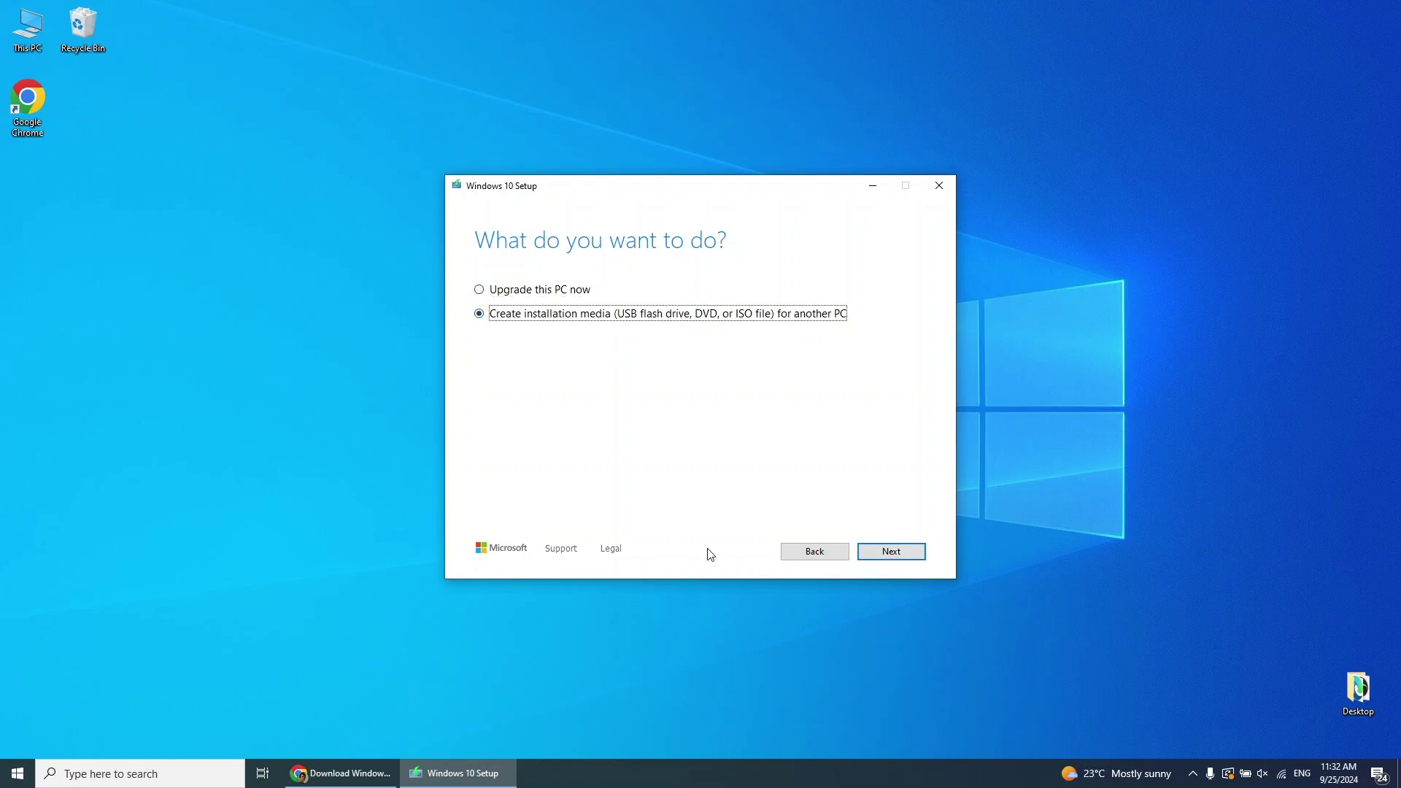
left_click(892, 552)
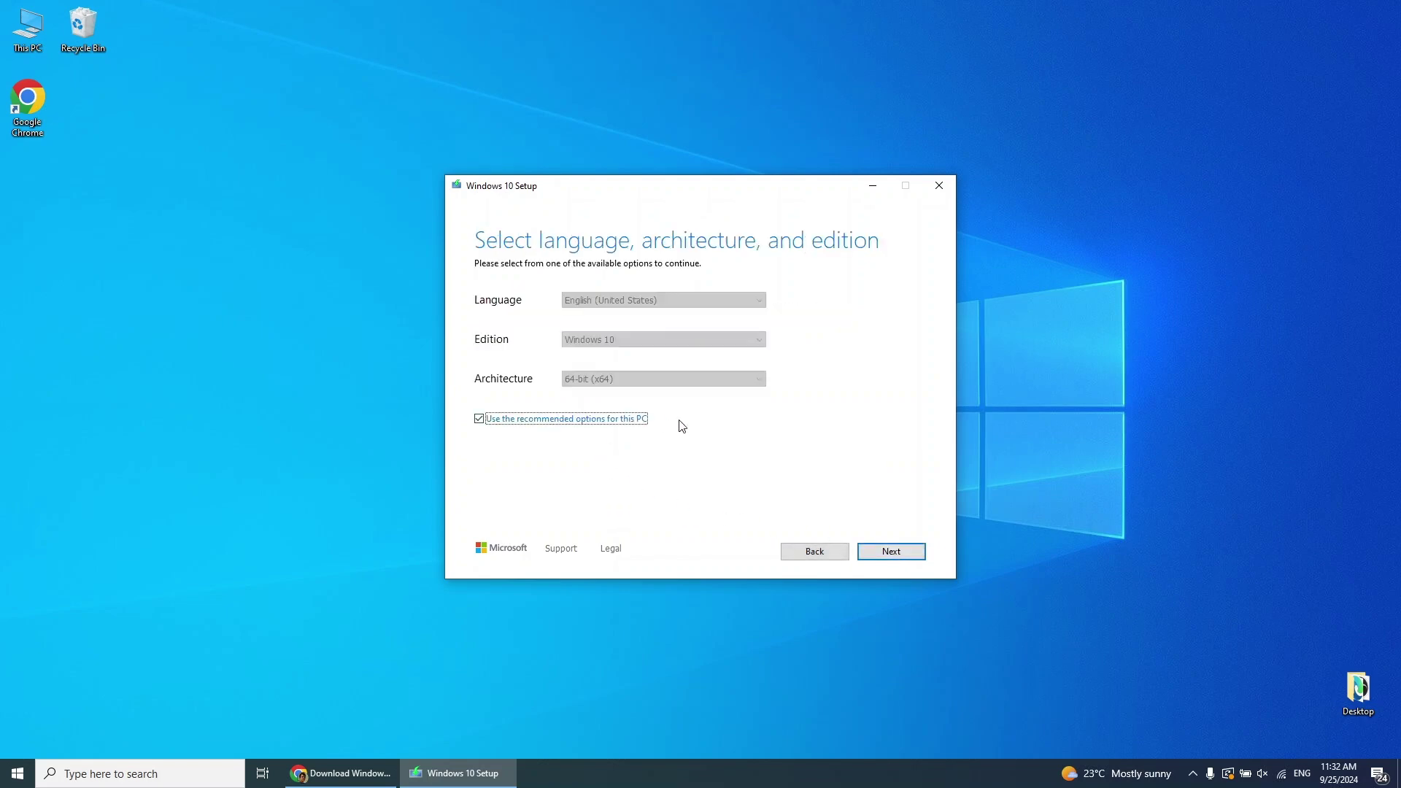
left_click(479, 418)
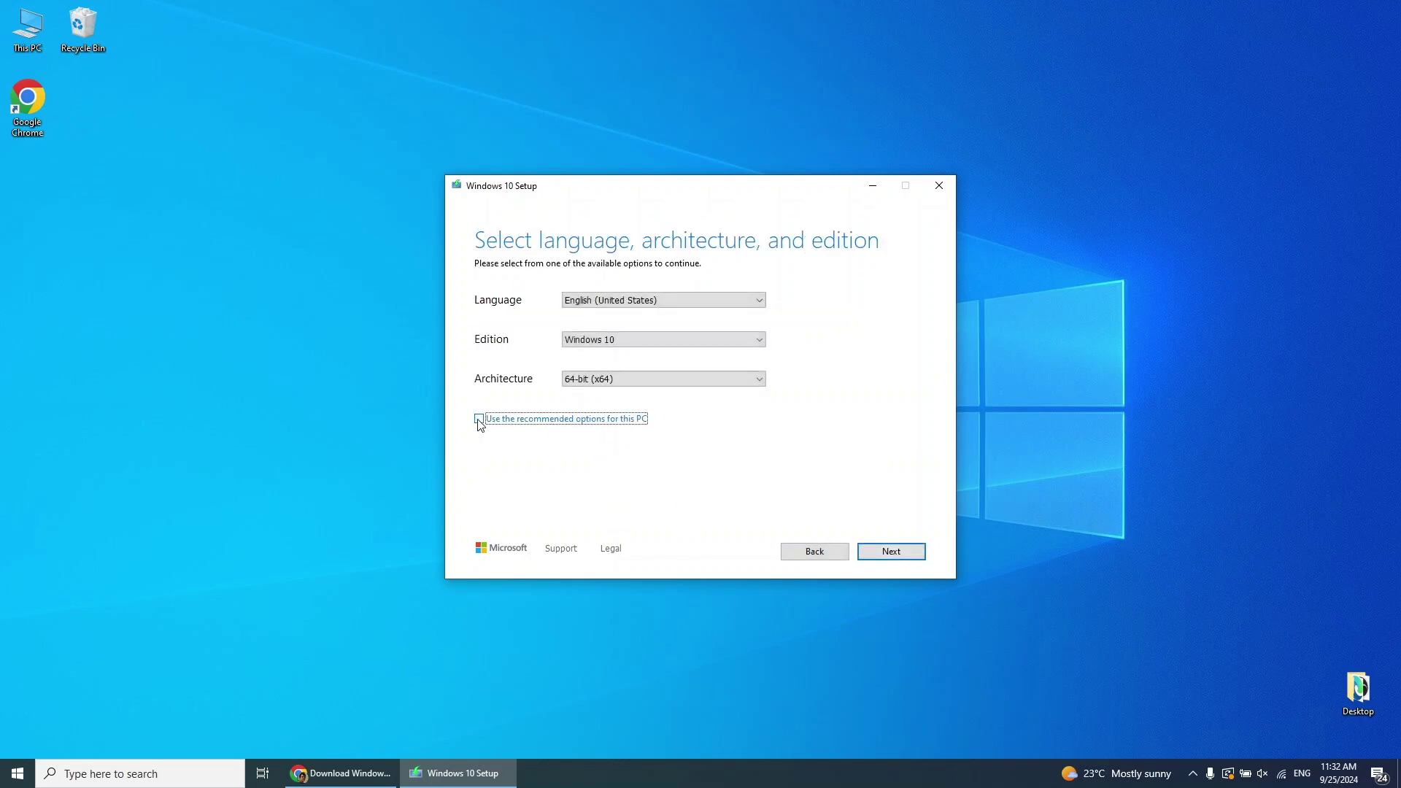
left_click(611, 305)
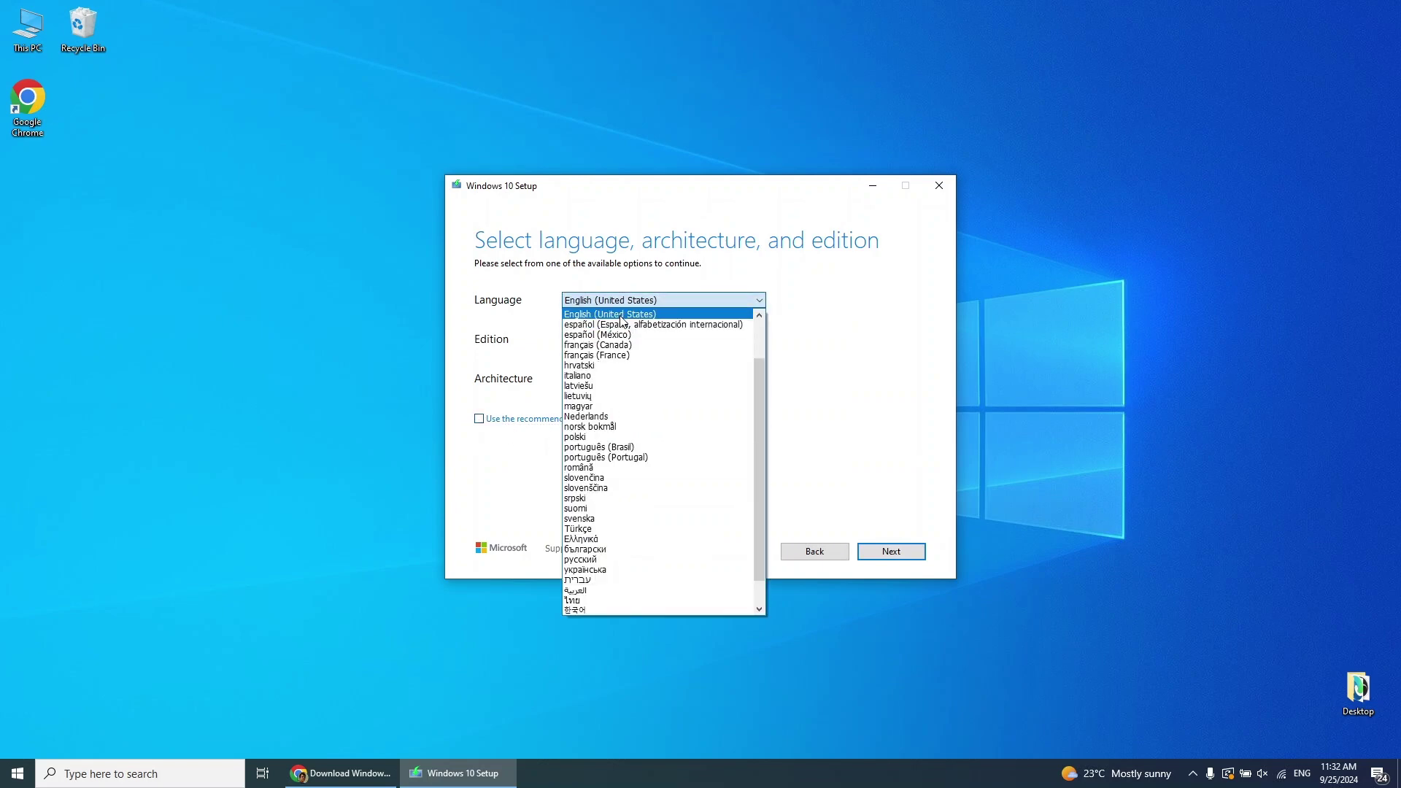
left_click(622, 316)
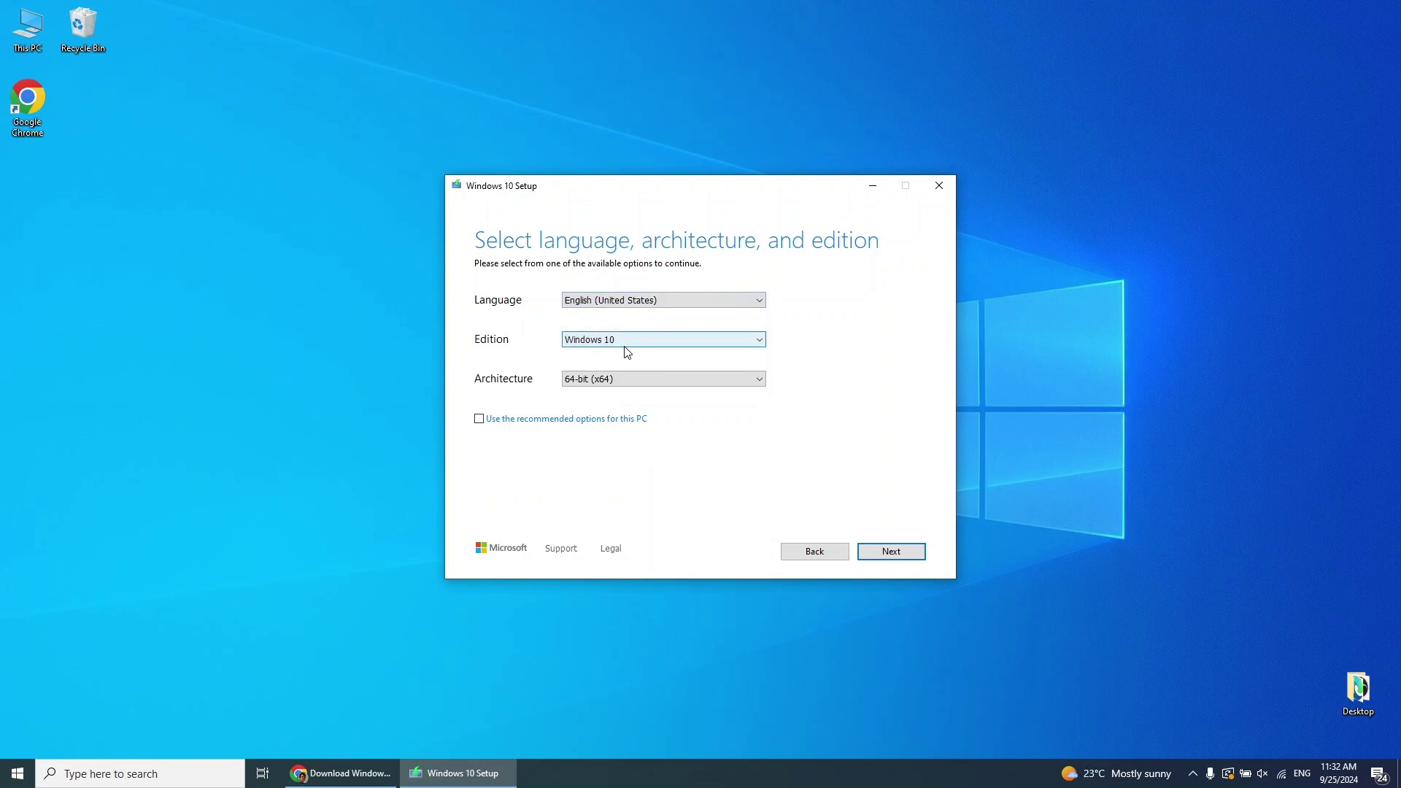
left_click(627, 343)
left_click(625, 353)
left_click(756, 384)
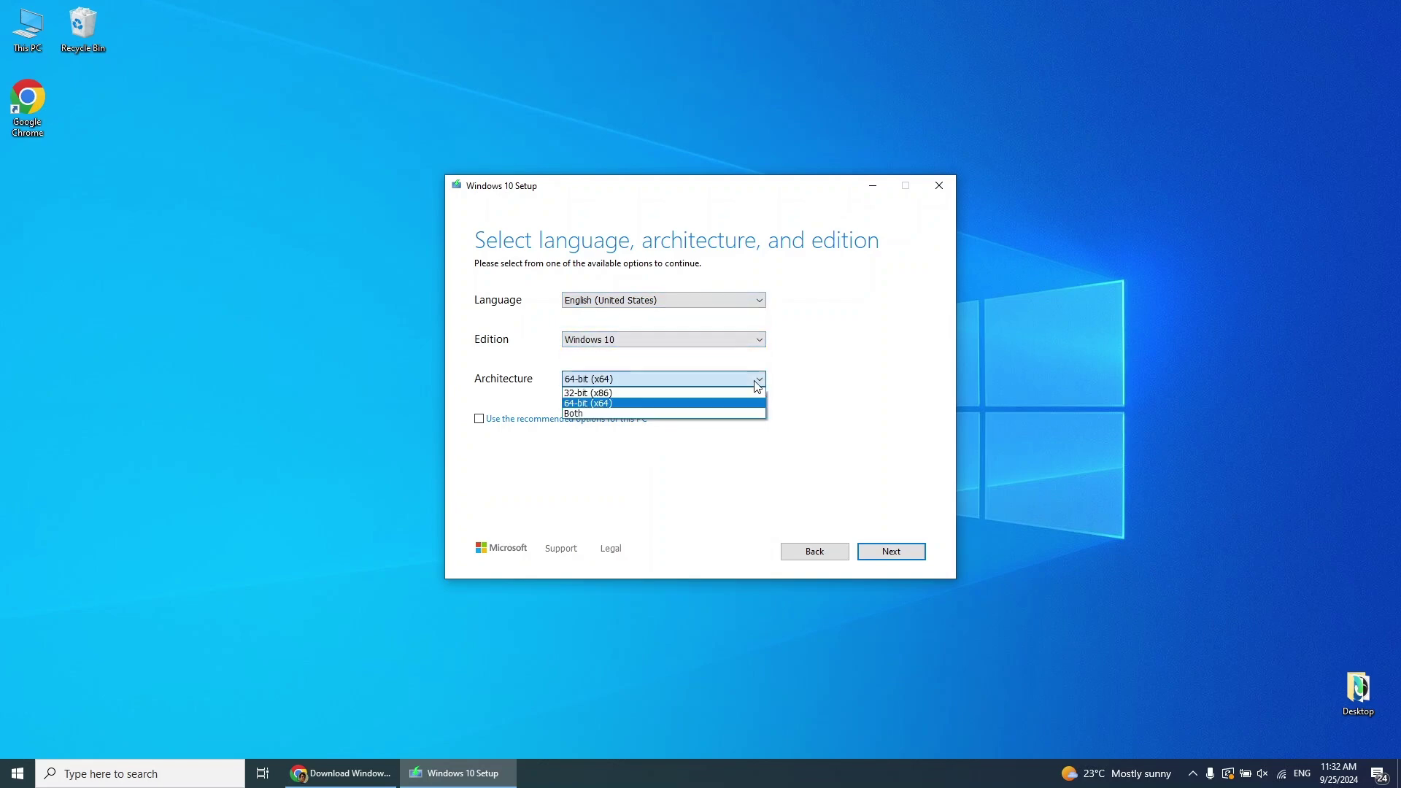
left_click(732, 414)
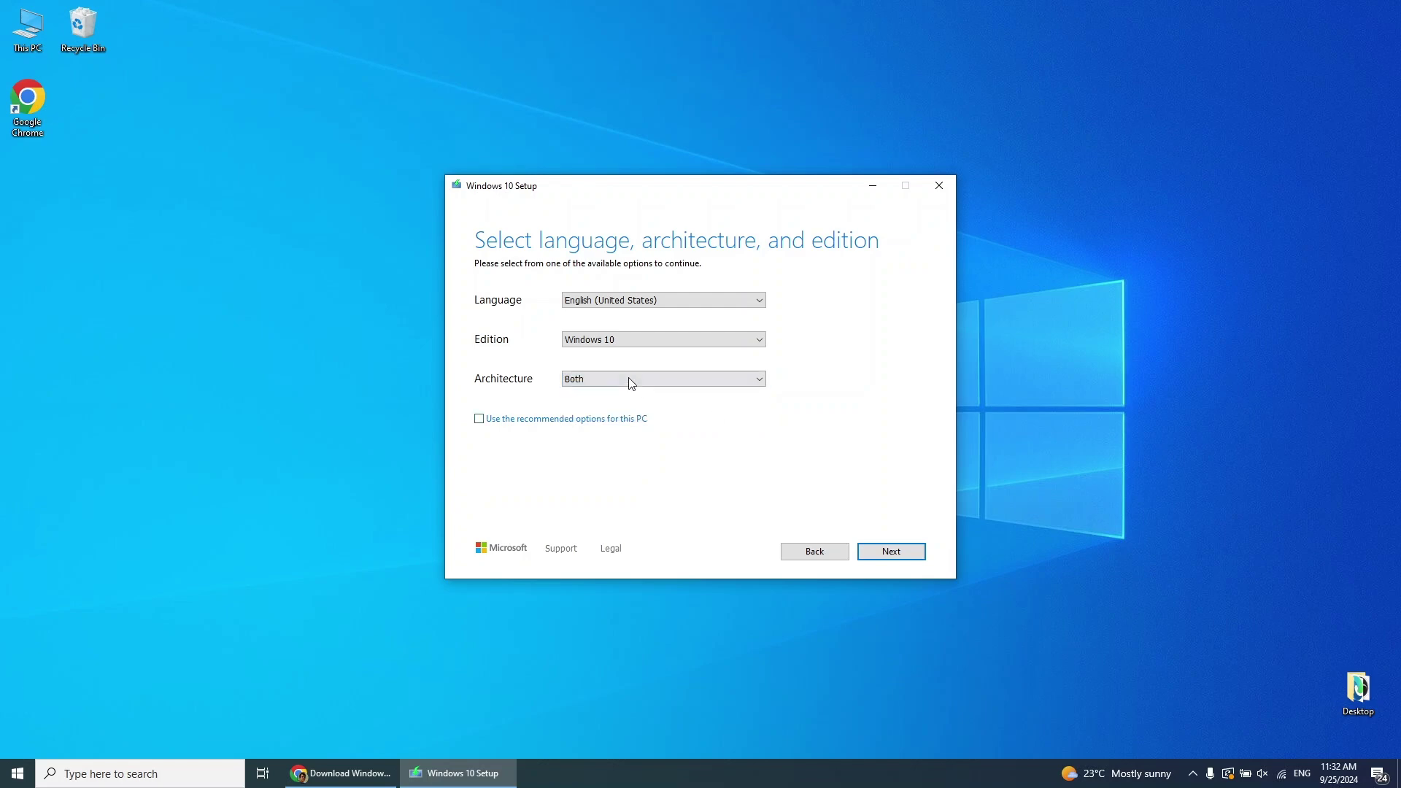
left_click(896, 559)
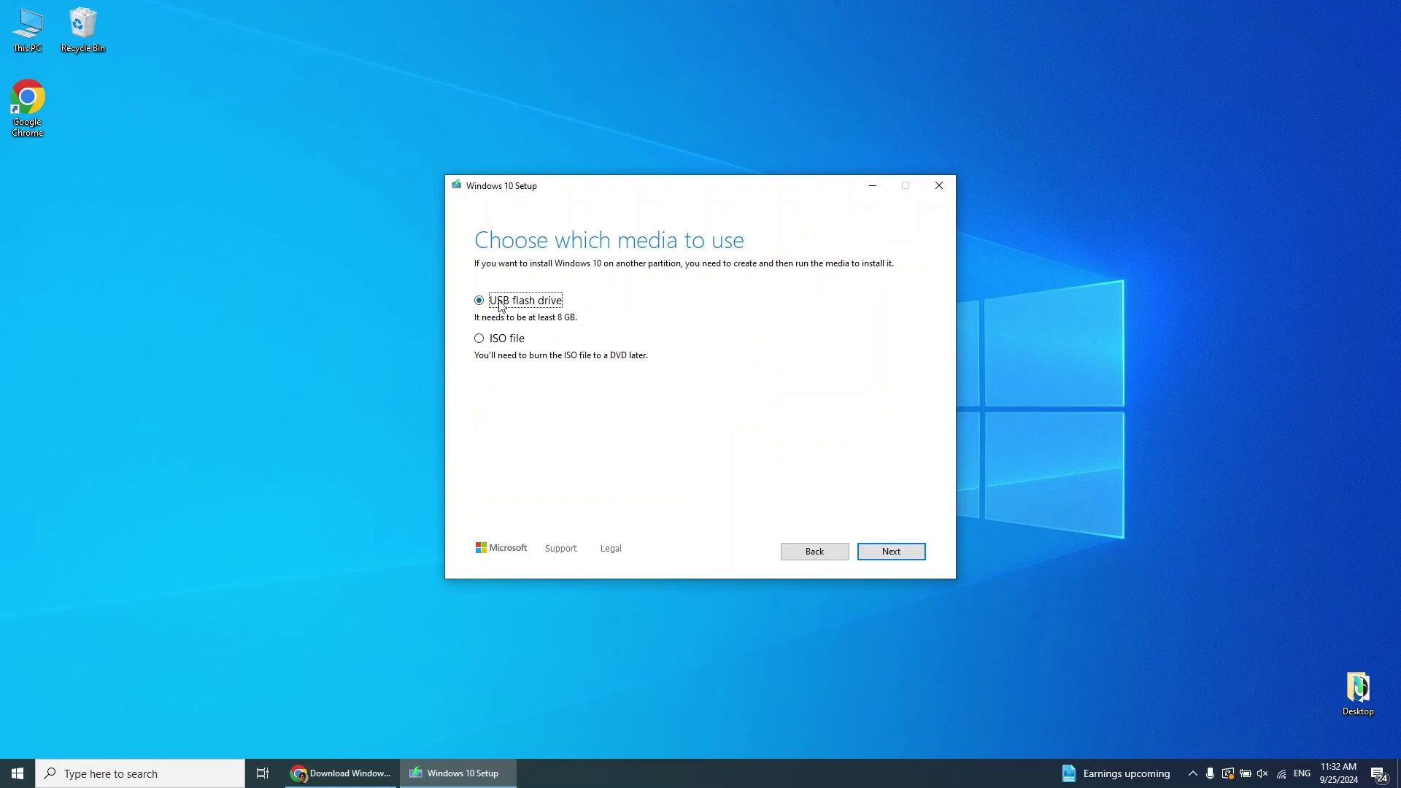
Keep USB flash drive as the installation media and continue.
left_click(505, 346)
left_click(526, 306)
left_click(897, 558)
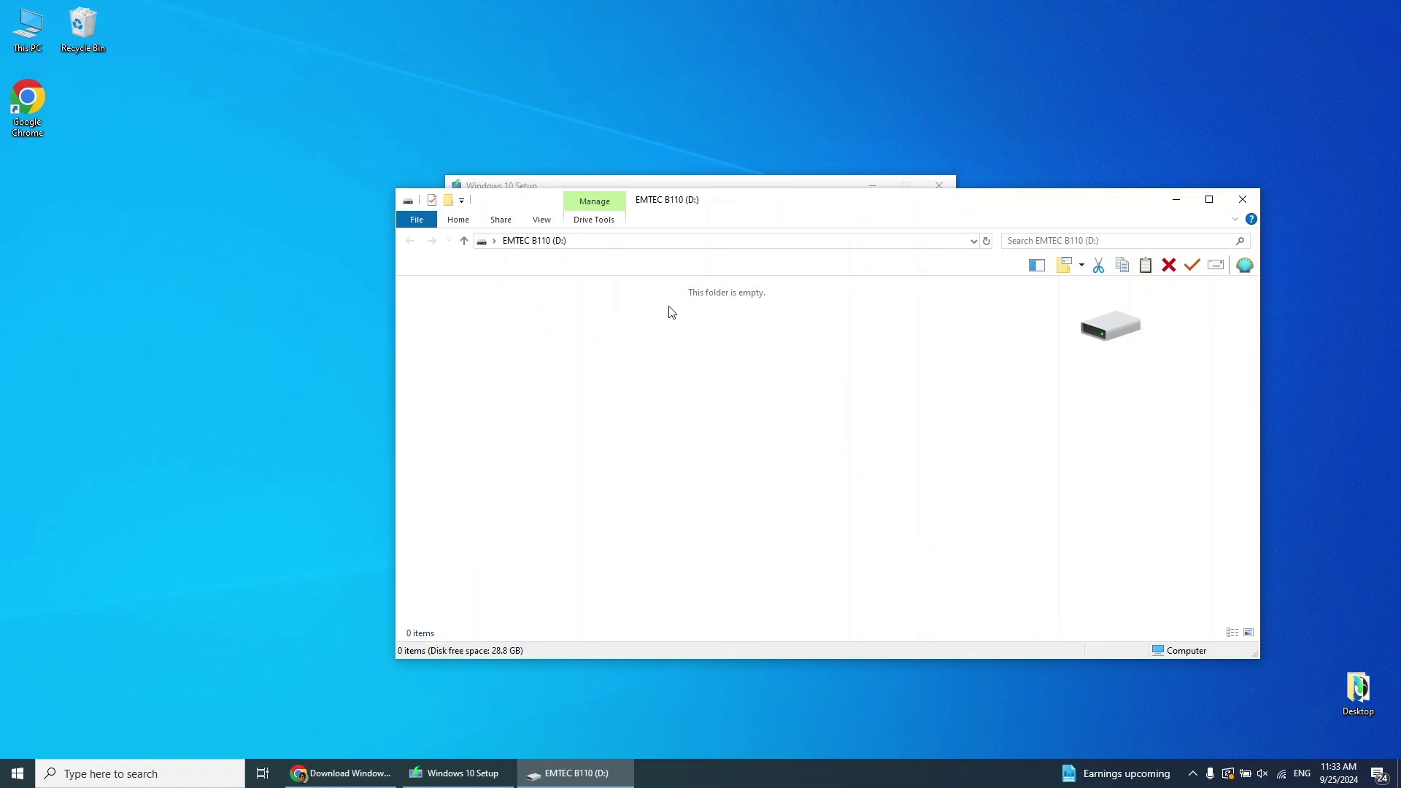
Close the empty drive window, refresh the drives, and write Windows 10 to D: (EMTEC B110).
left_click(522, 243)
left_click(1241, 203)
left_click(519, 300)
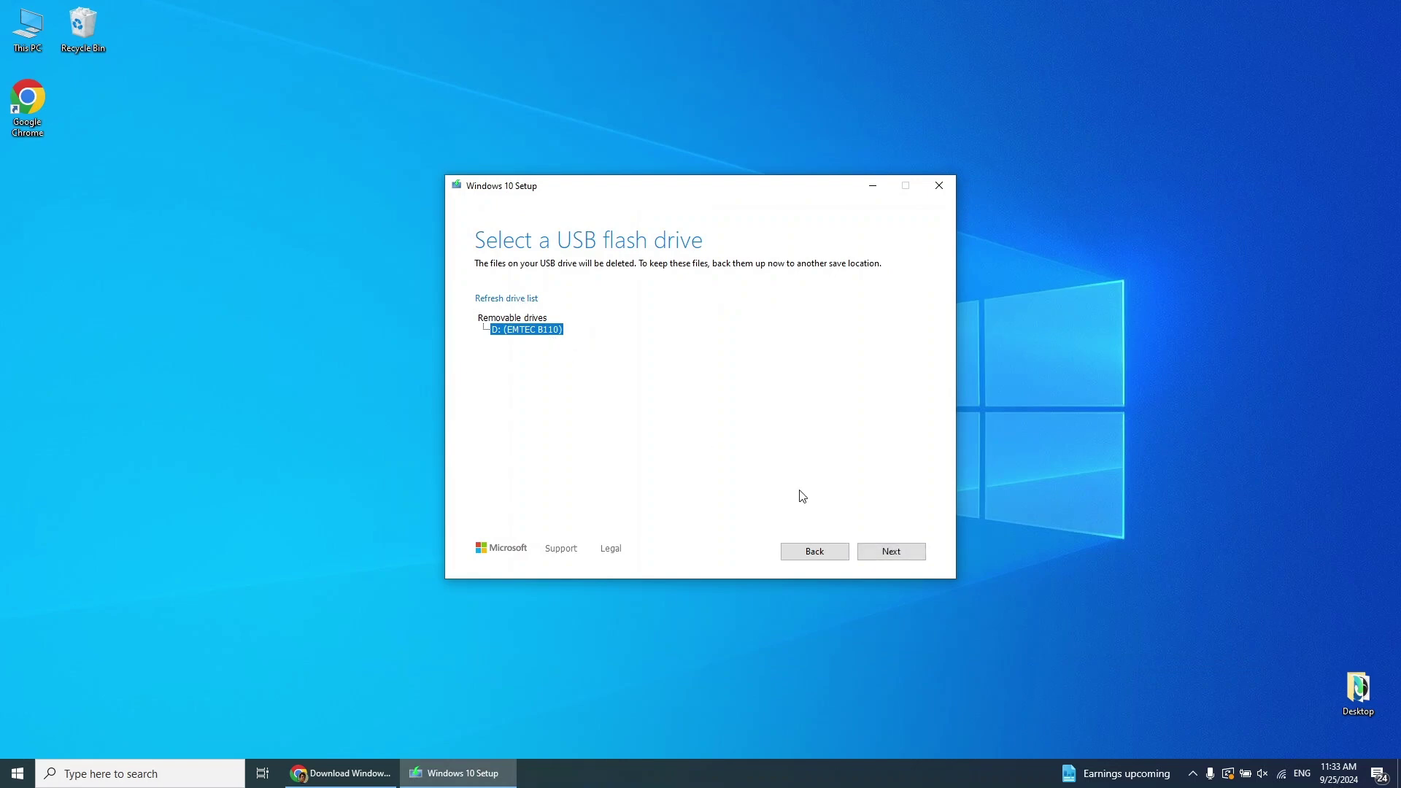
left_click(900, 556)
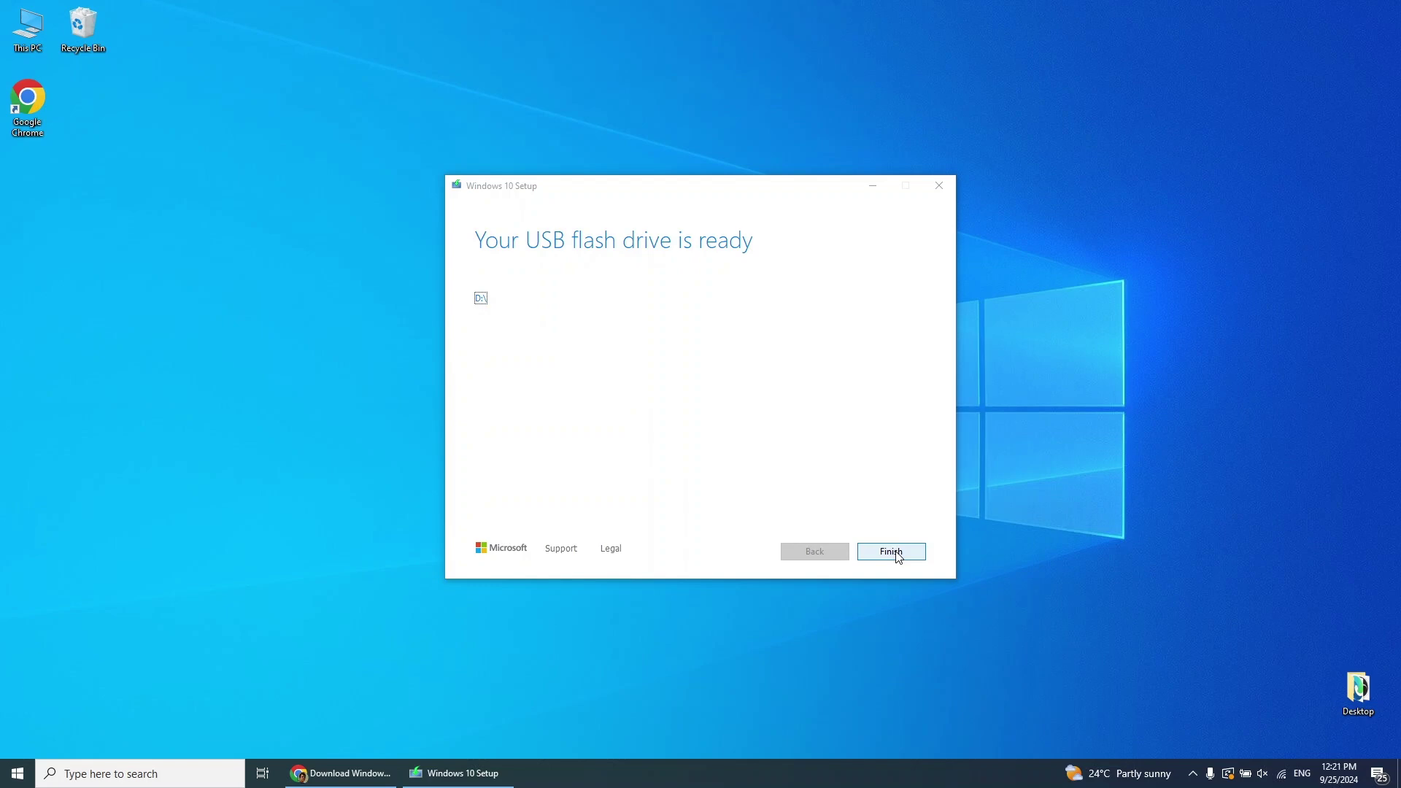
Finish setup and browse ESD-USB (D:) from This PC to confirm its setup files.
left_click(901, 557)
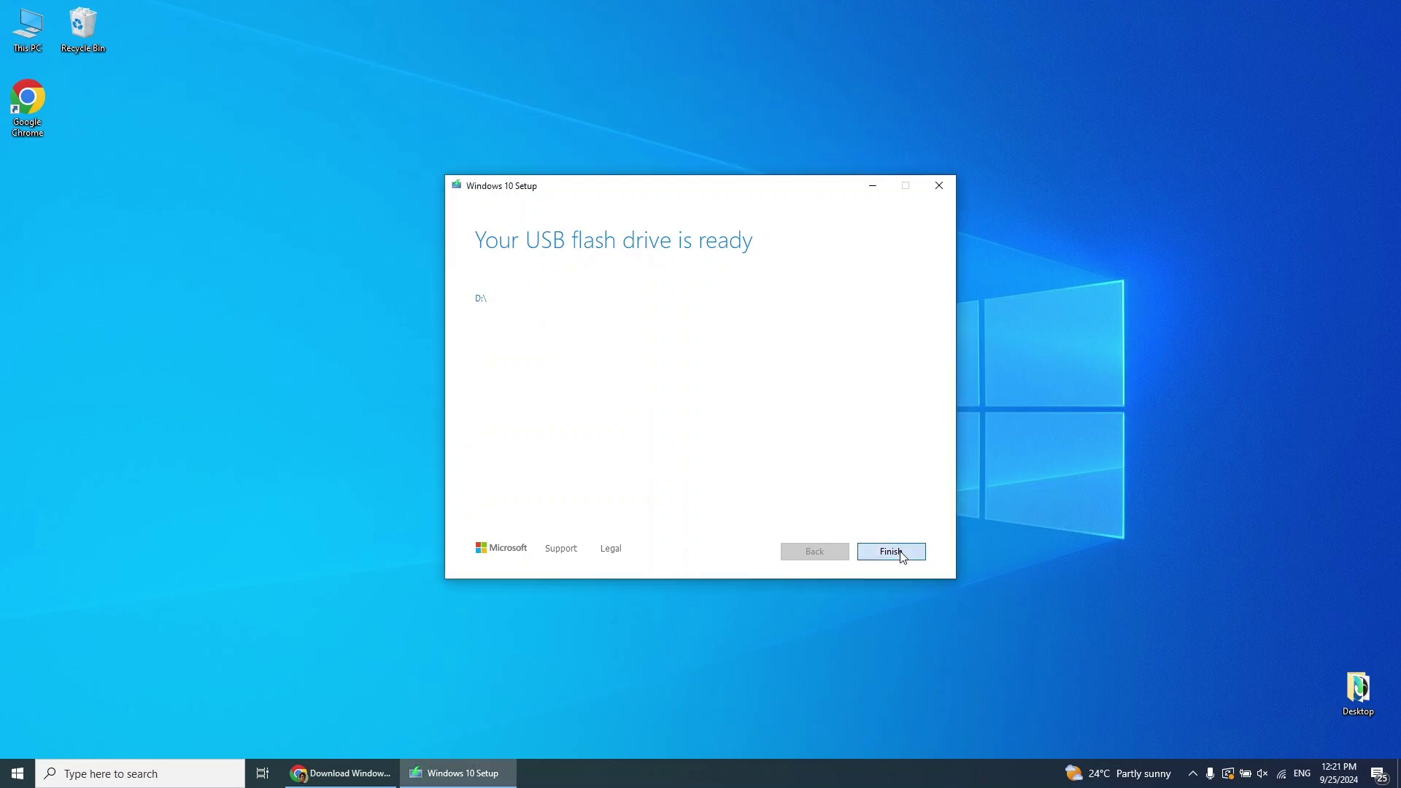
double_click(32, 38)
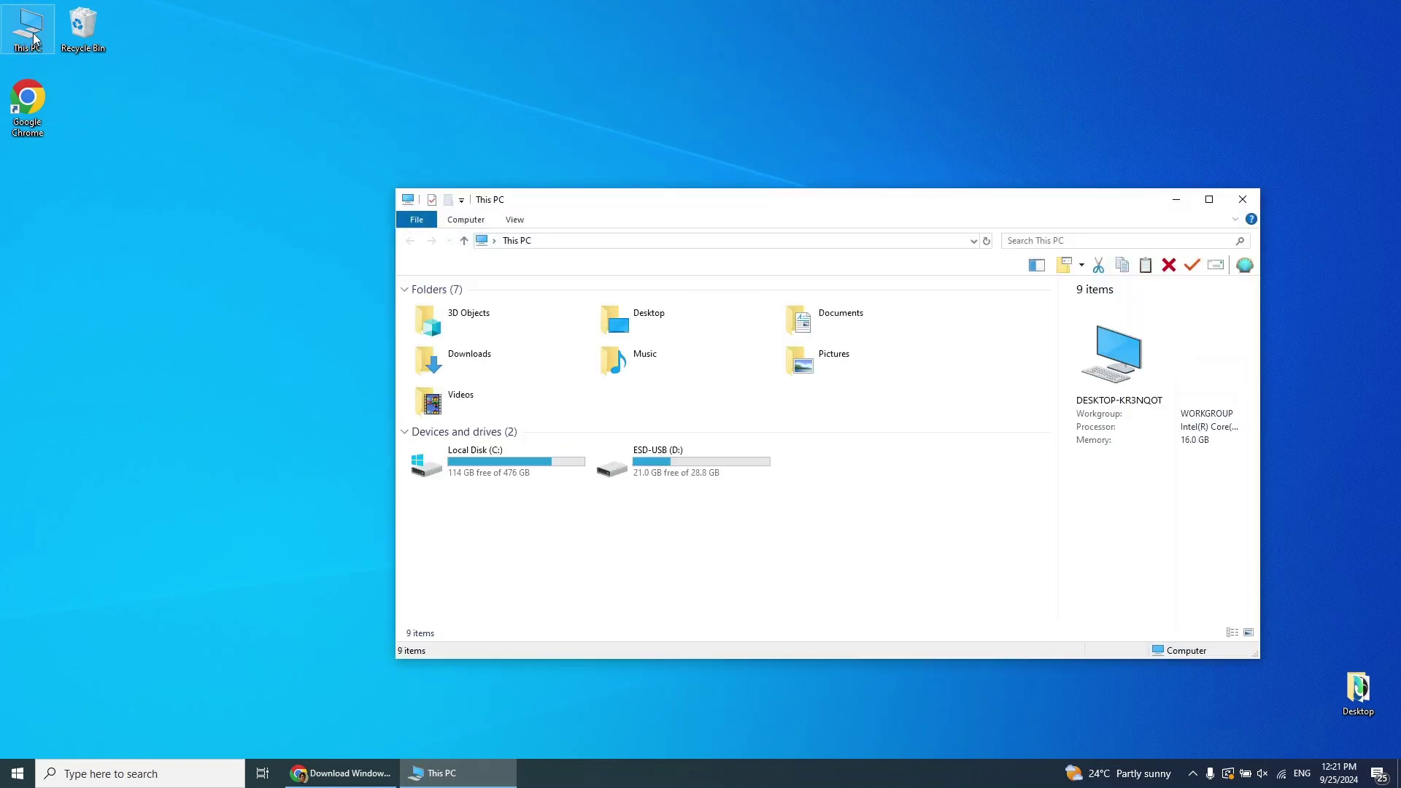
left_click(713, 469)
double_click(713, 469)
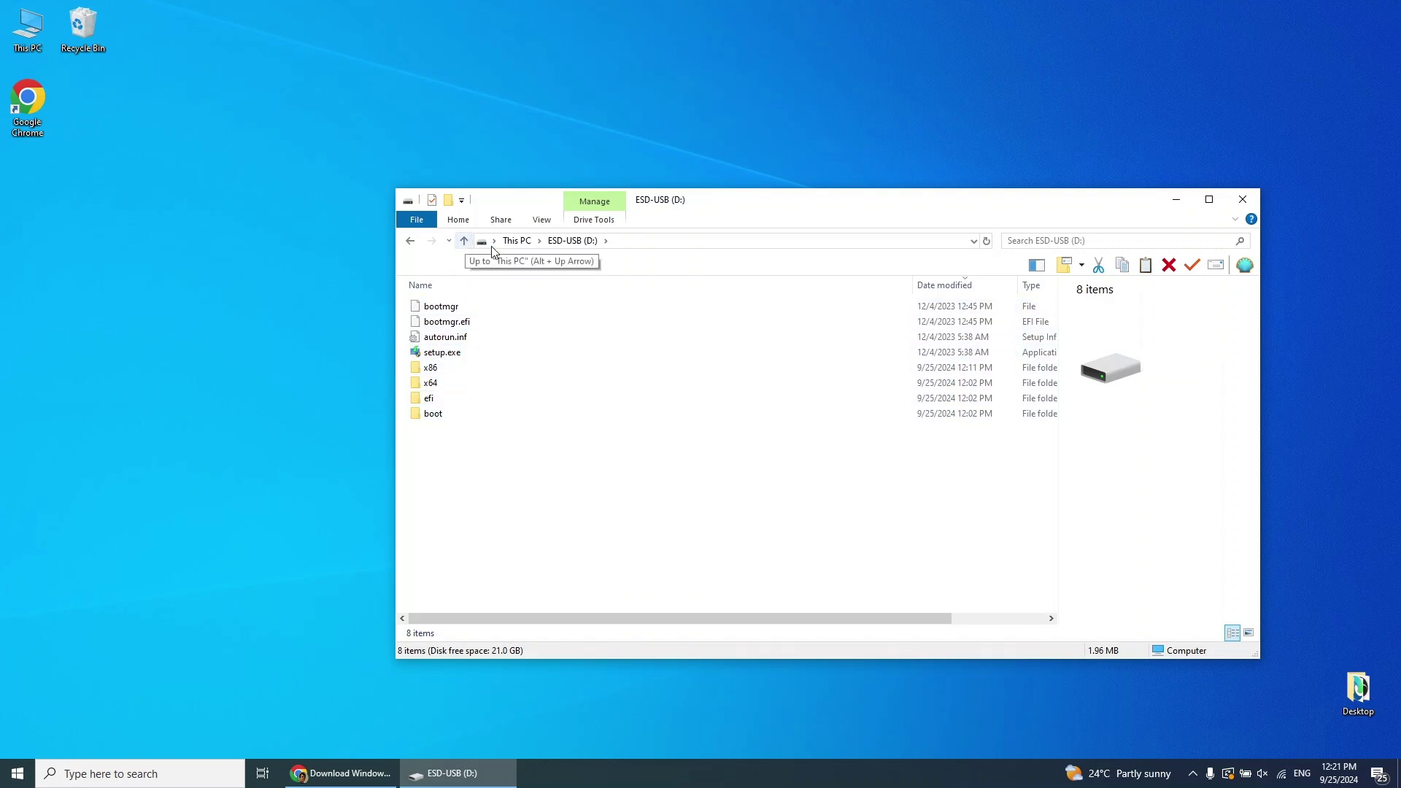
left_click(464, 241)
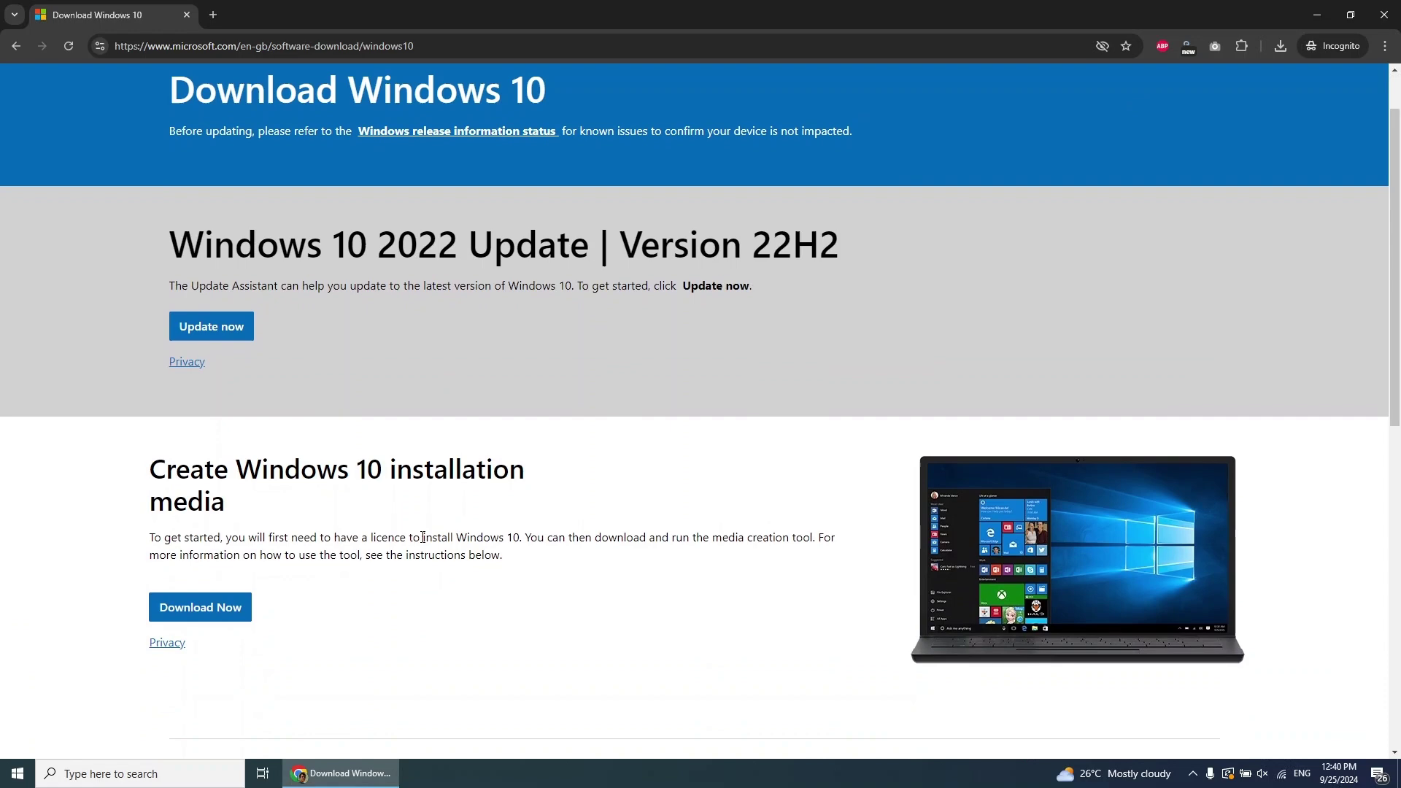
Download the Media Creation Tool again and run it.
scroll(366, 473, "down", 4)
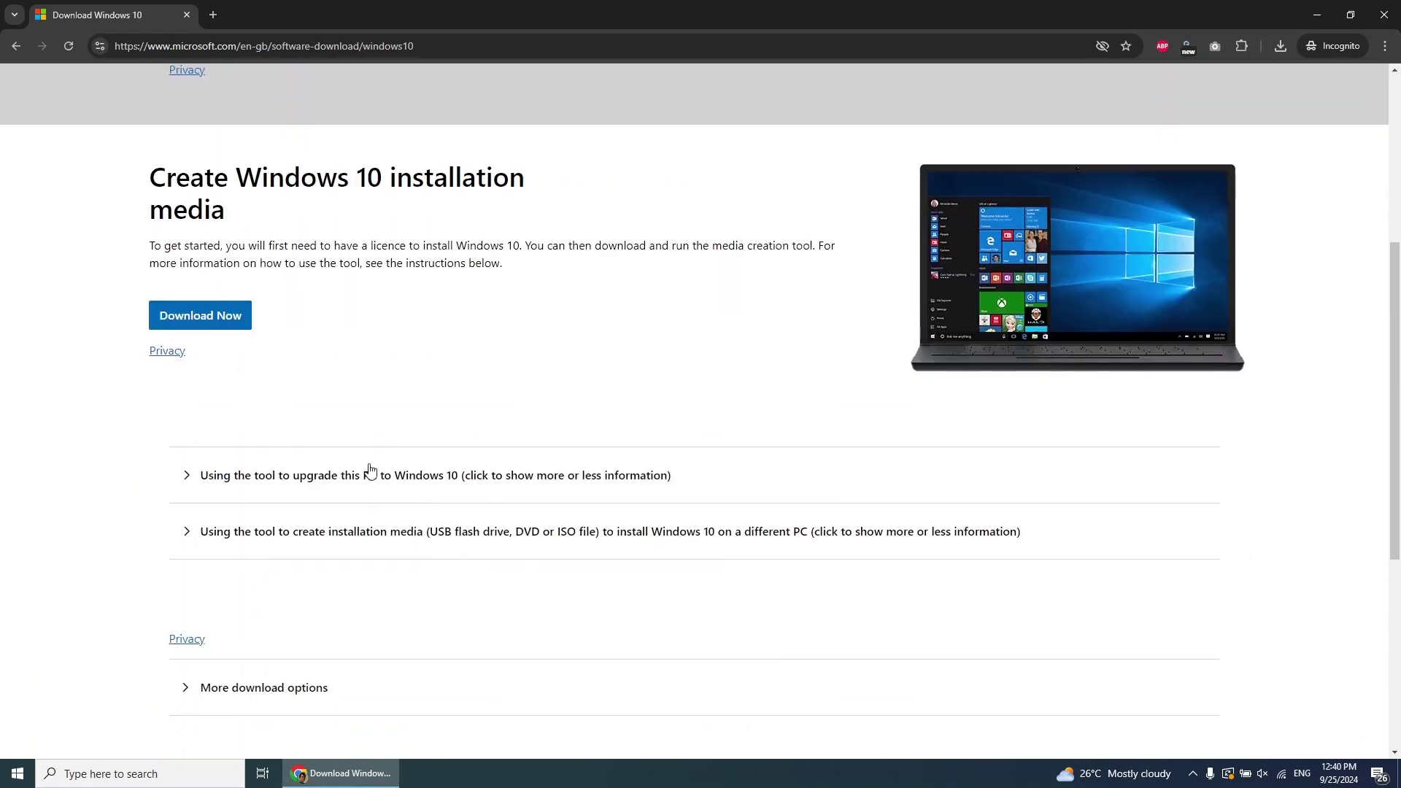
left_click(207, 324)
left_click(1144, 123)
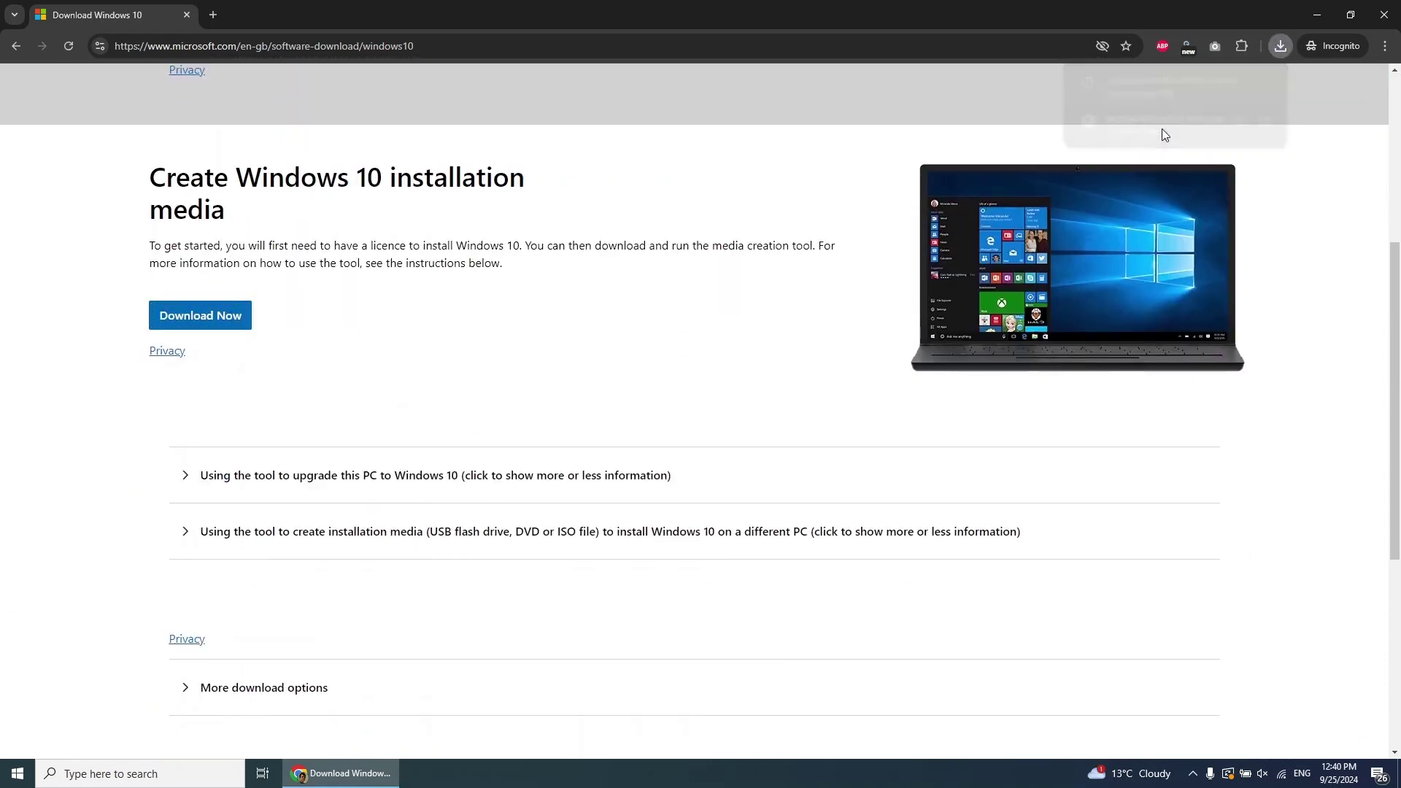
left_click(1319, 16)
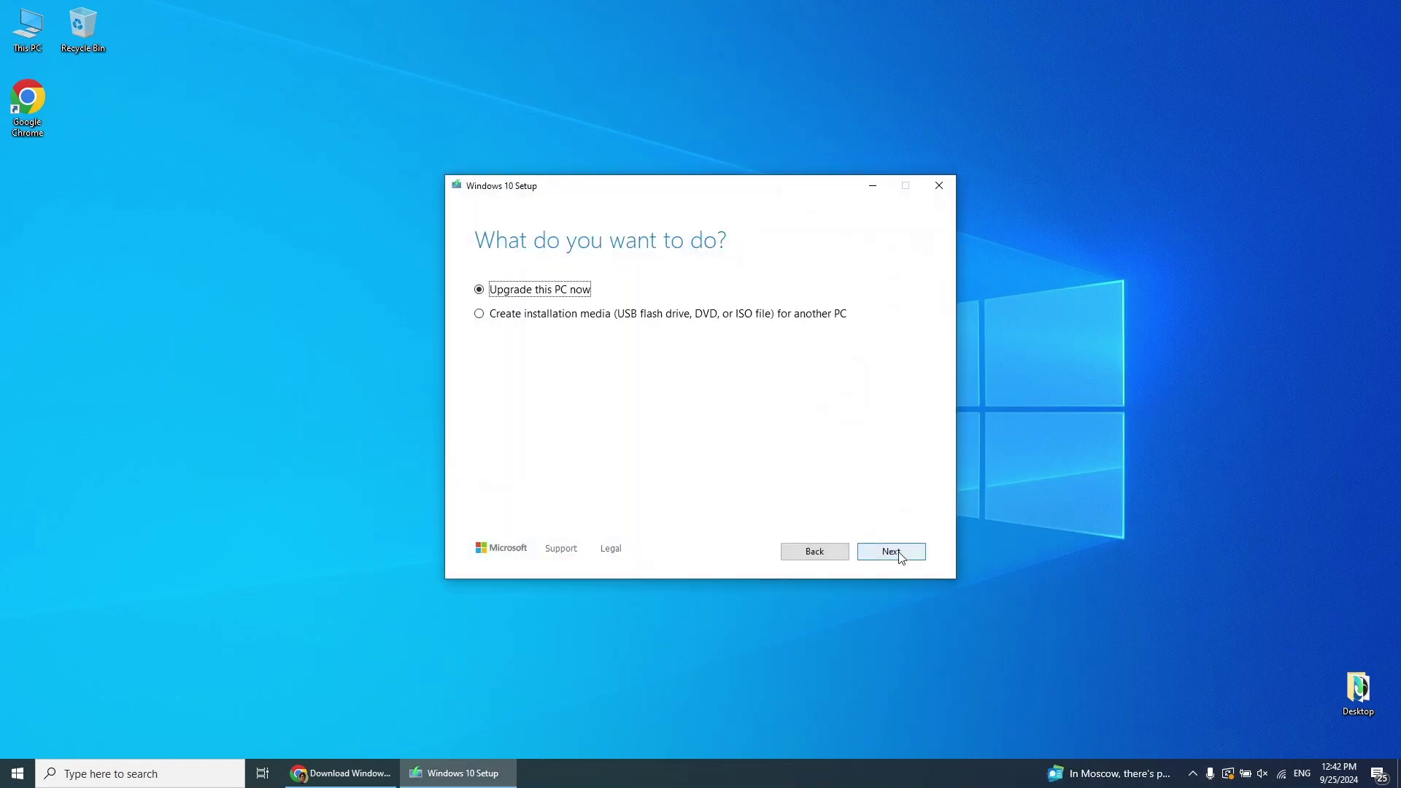
Create installation media for Both architectures, choosing ISO file as the media.
left_click(523, 321)
left_click(892, 551)
left_click(479, 418)
left_click(623, 379)
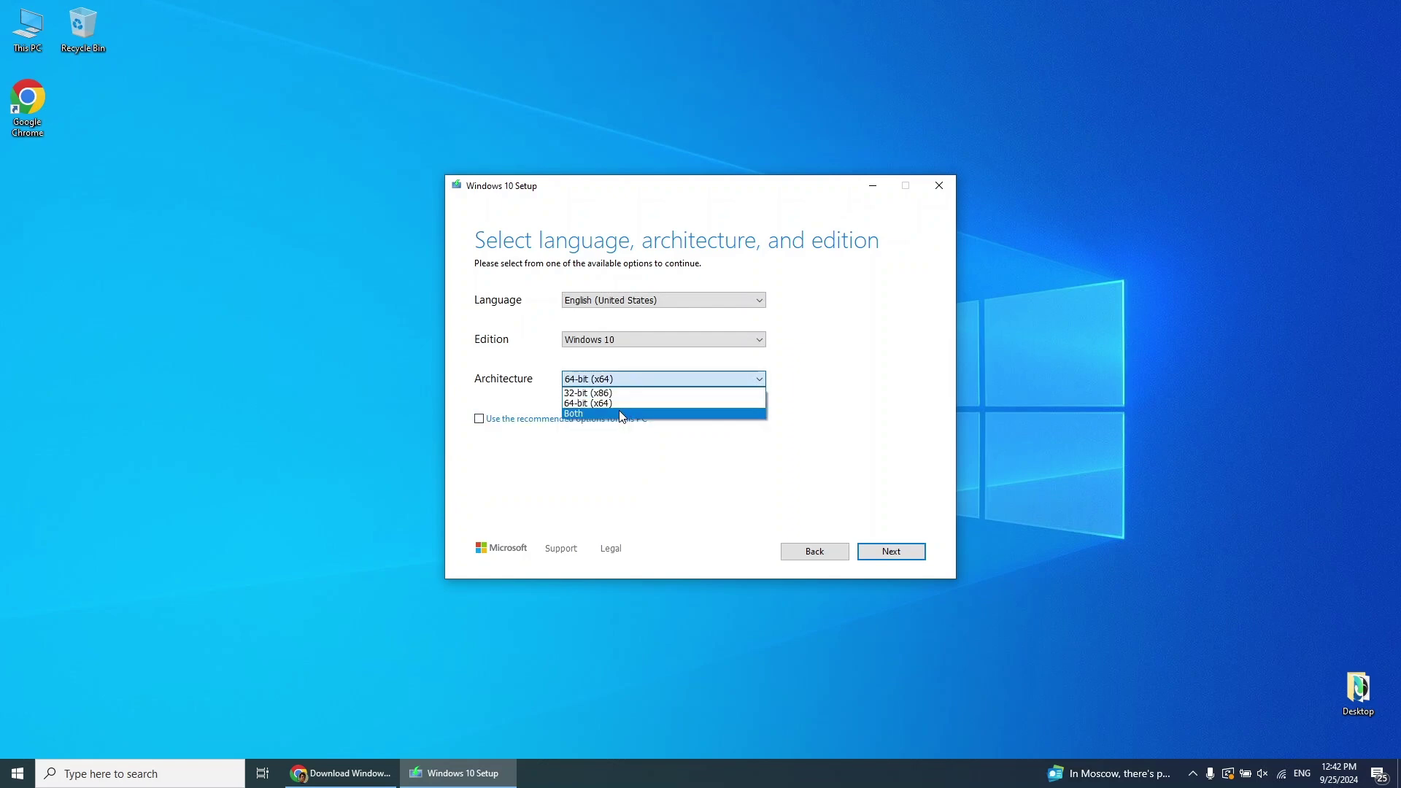
left_click(622, 414)
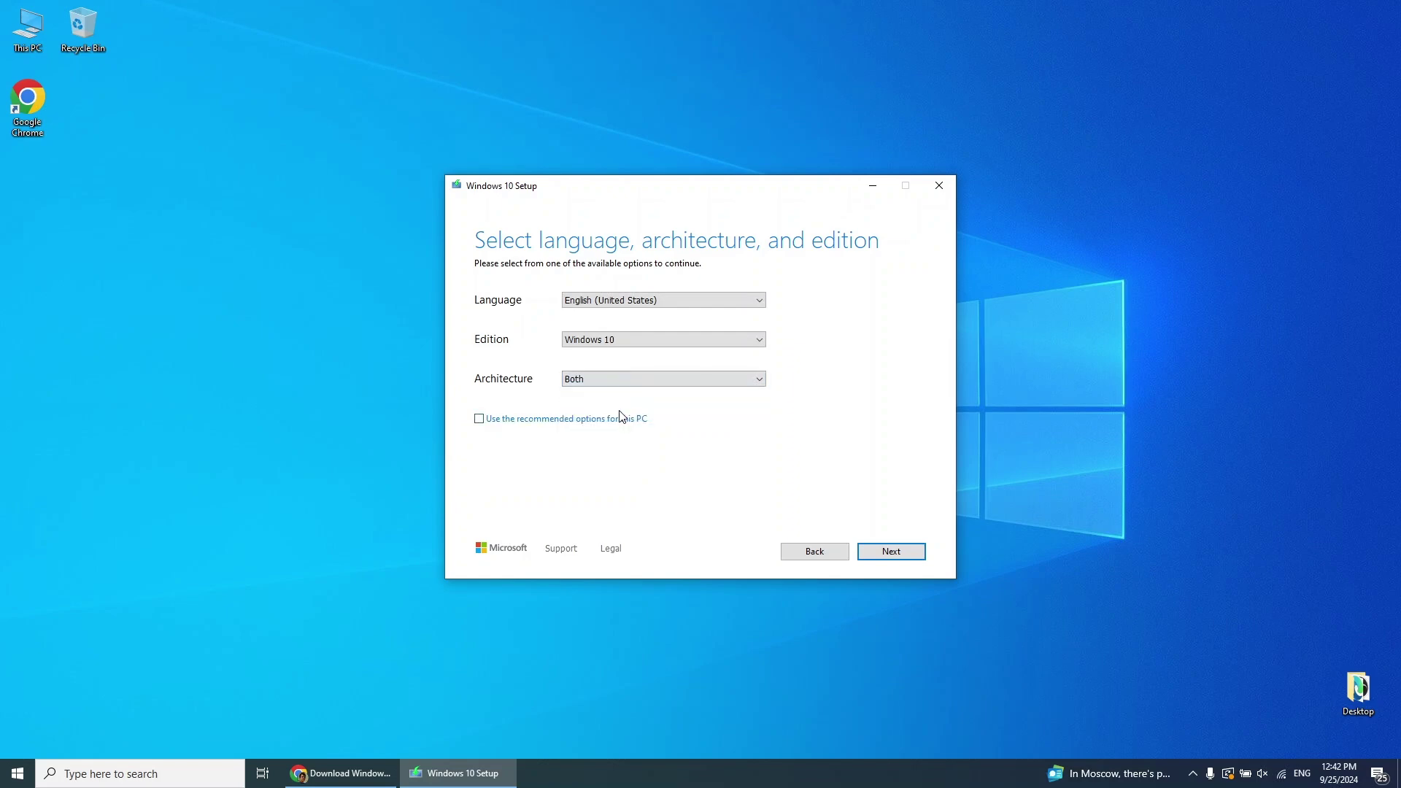
left_click(892, 552)
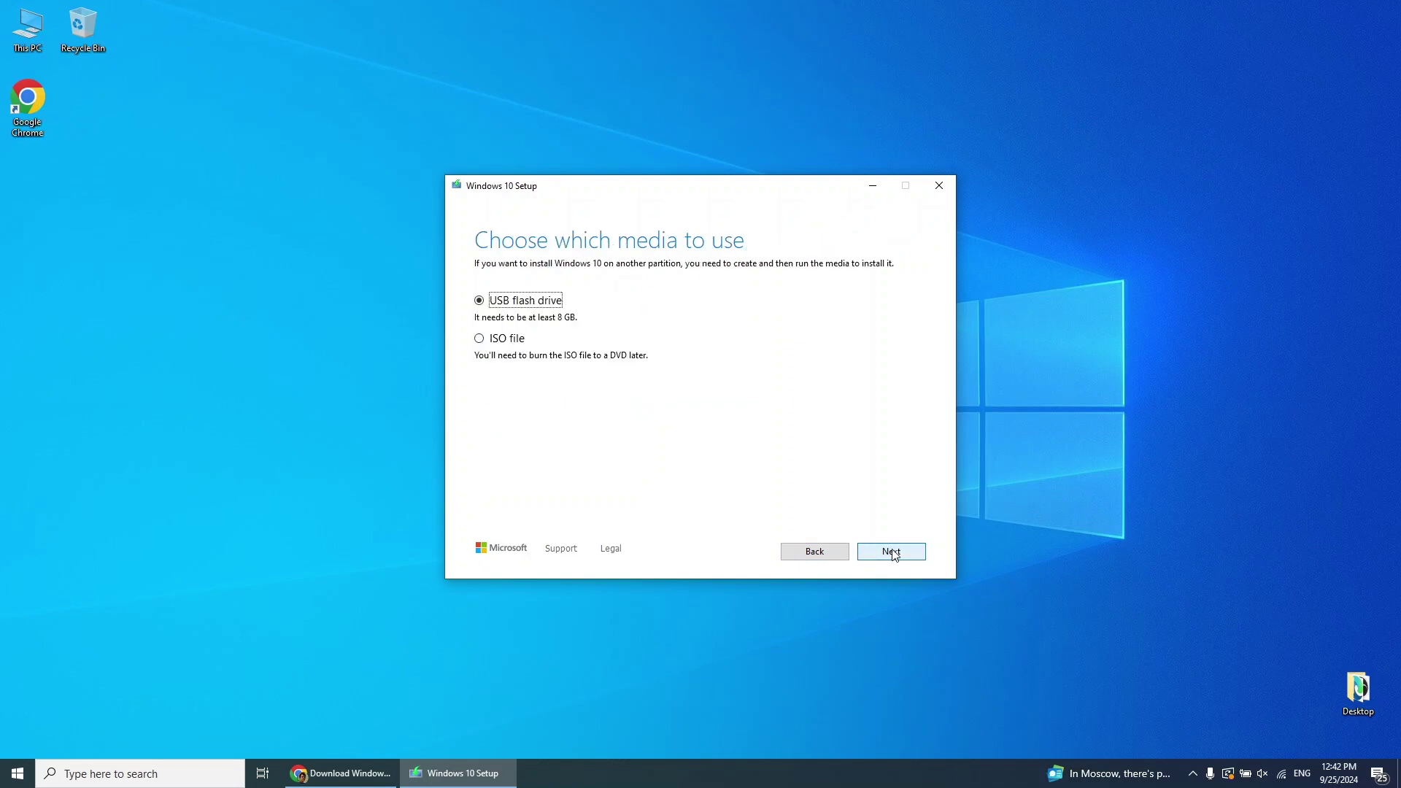
left_click(478, 340)
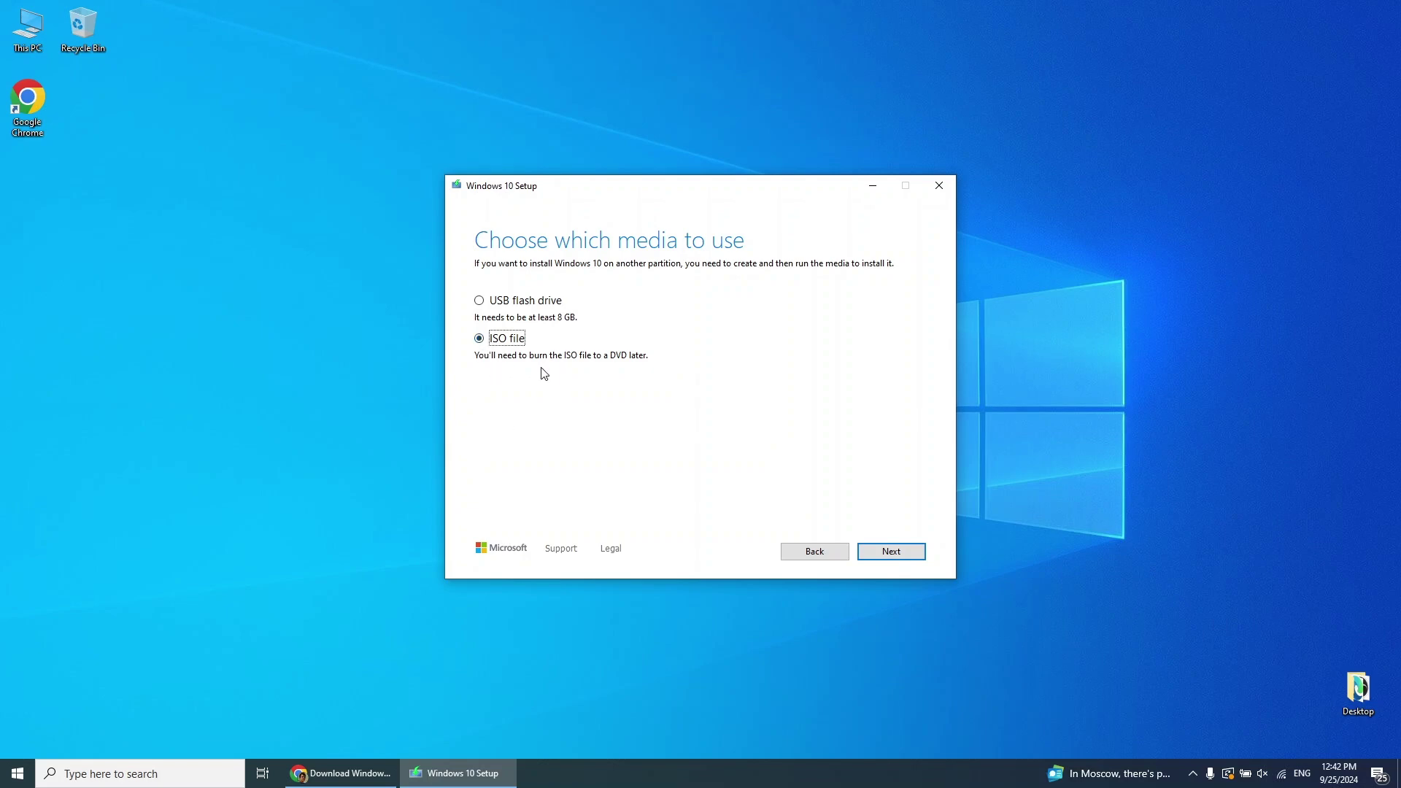
Save the image as Windows.iso on the Desktop and finish once it is created.
left_click(897, 554)
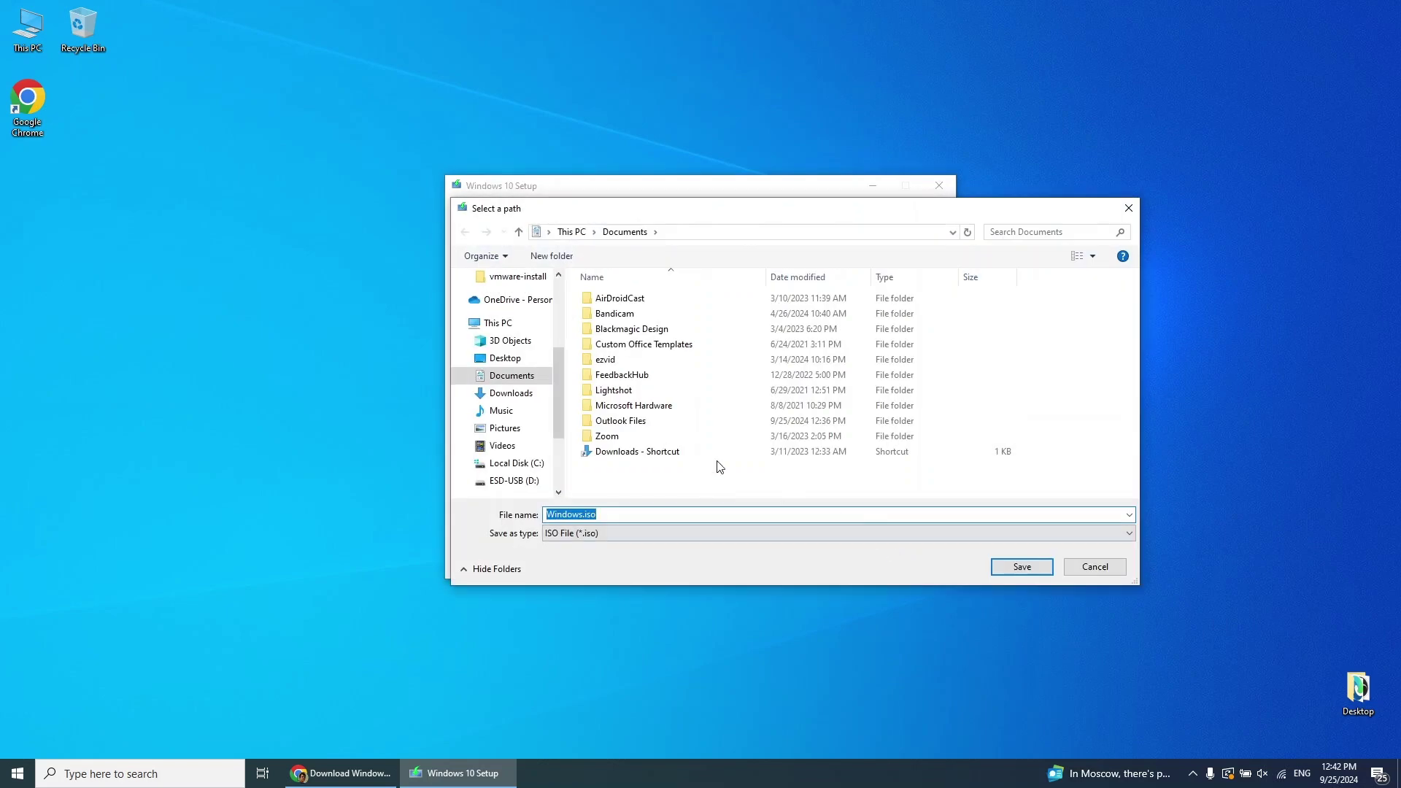
left_click(509, 360)
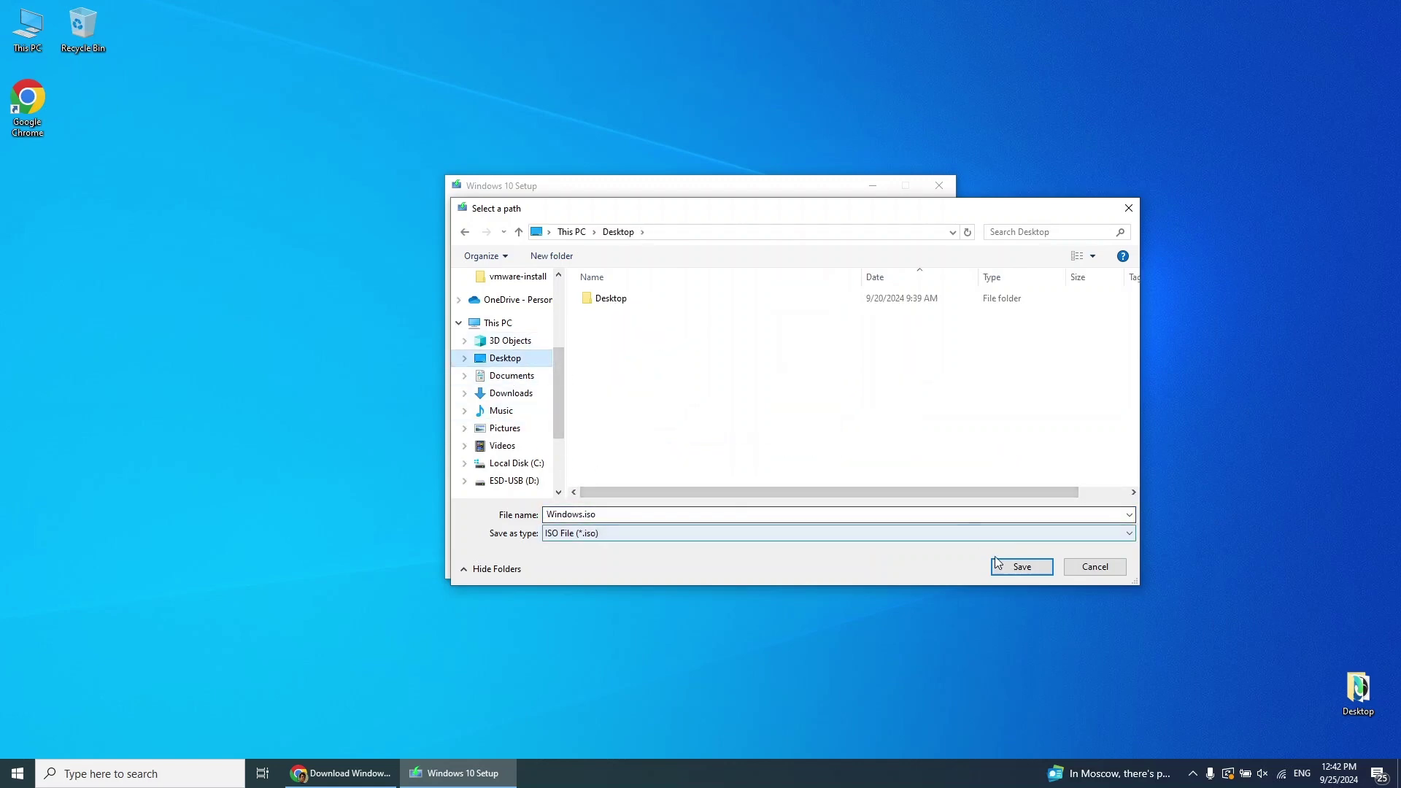
left_click(1027, 571)
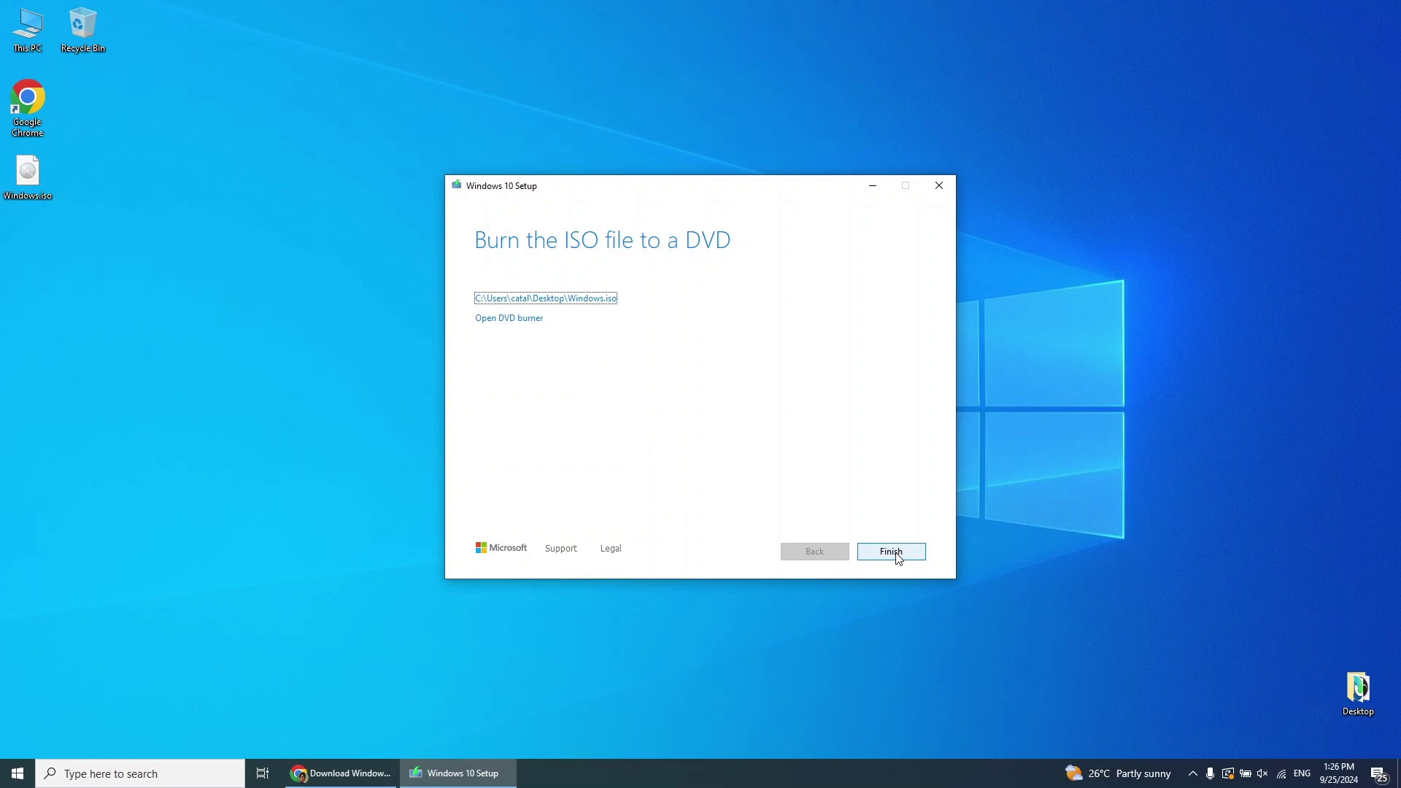
left_click(892, 551)
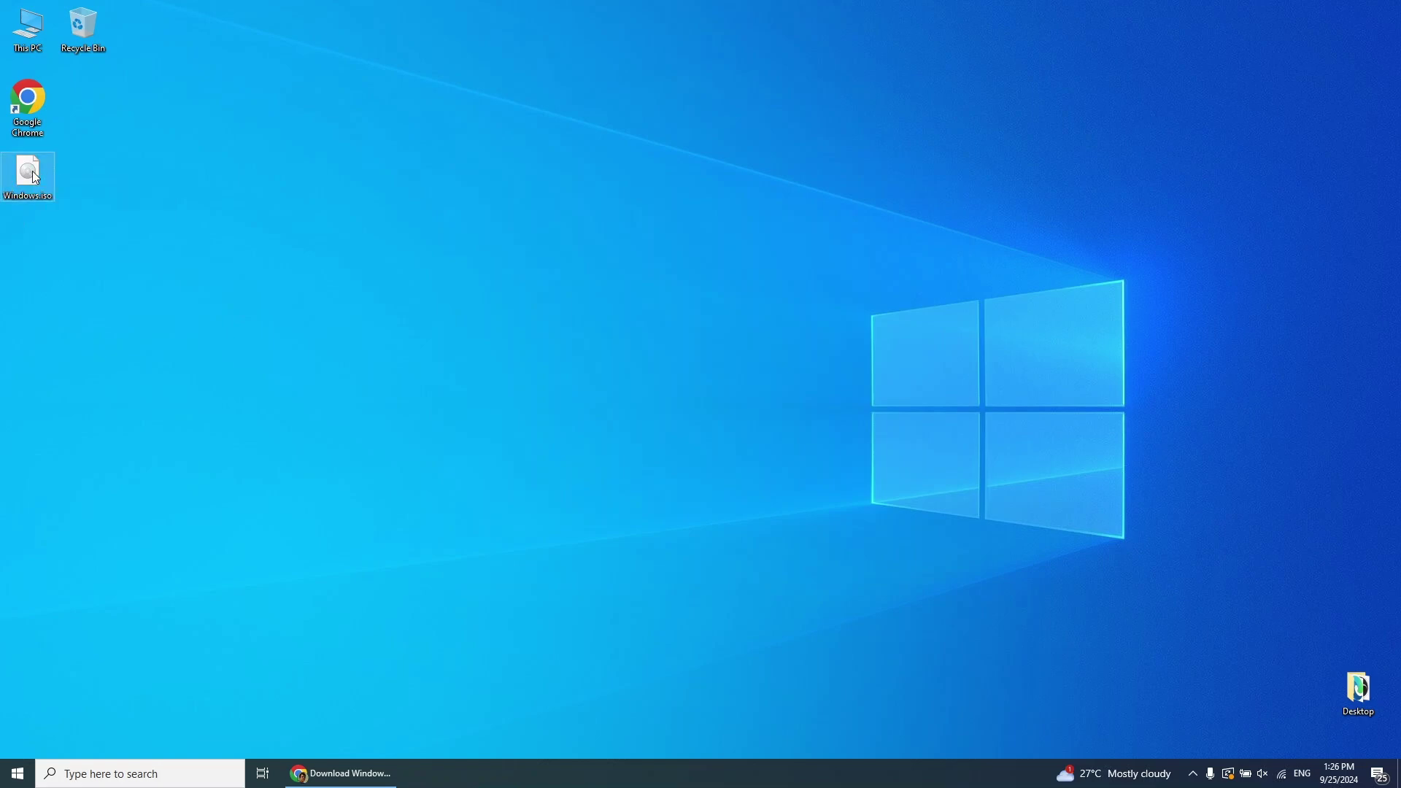
Move the Windows.iso desktop icon aside, search Google for 'rufus' and open rufus.ie.
left_click_drag(34, 177, 158, 193)
left_click_drag(213, 121, 215, 116)
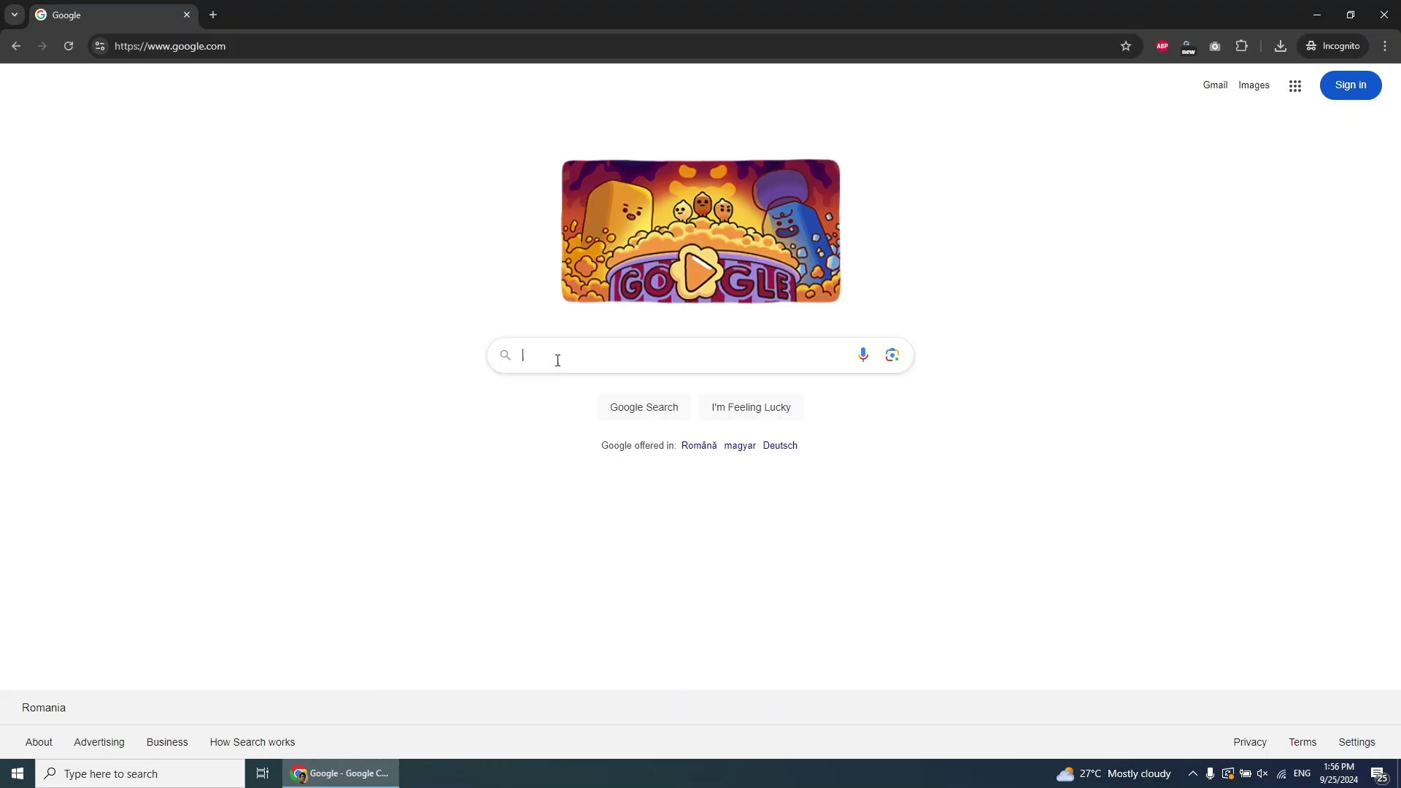
left_click(558, 358)
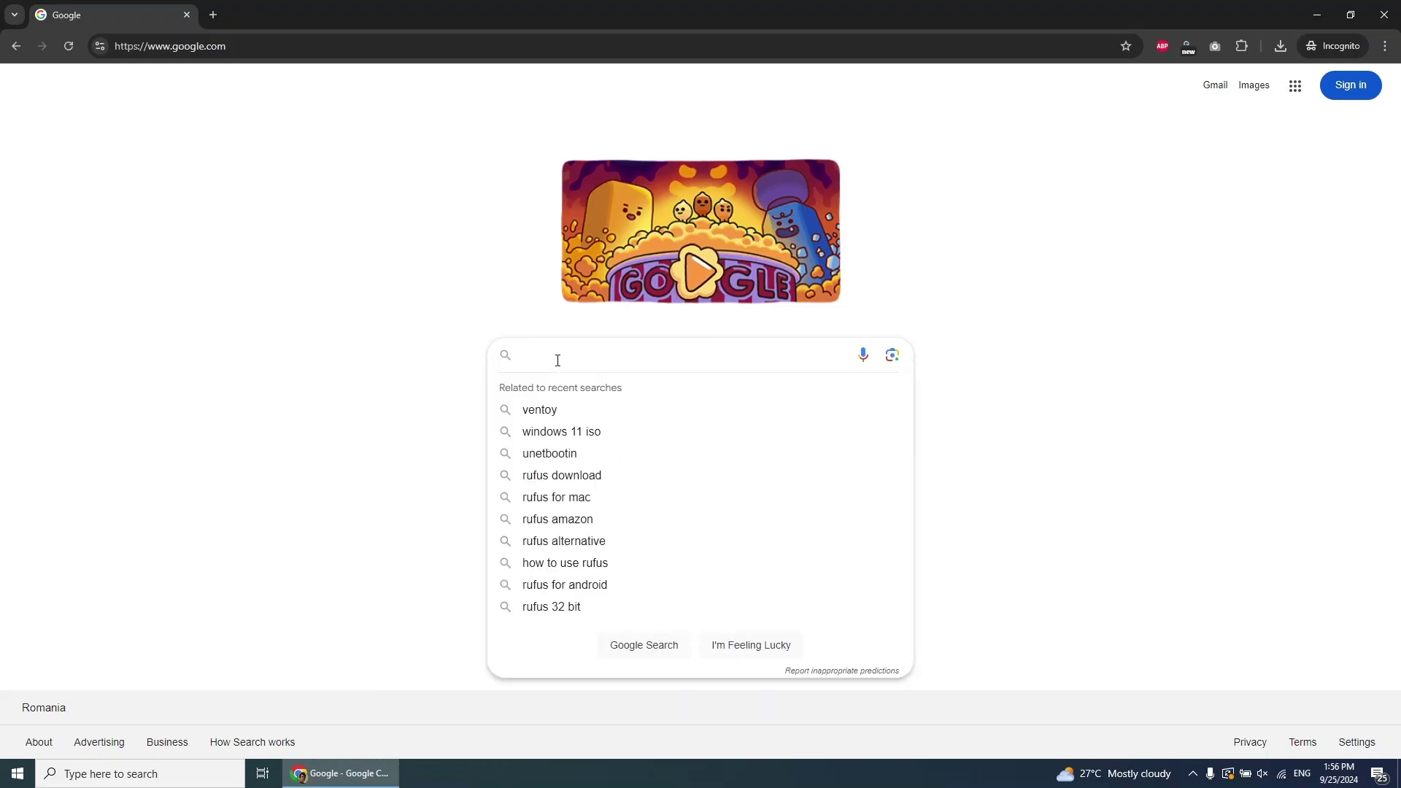
type("rufus")
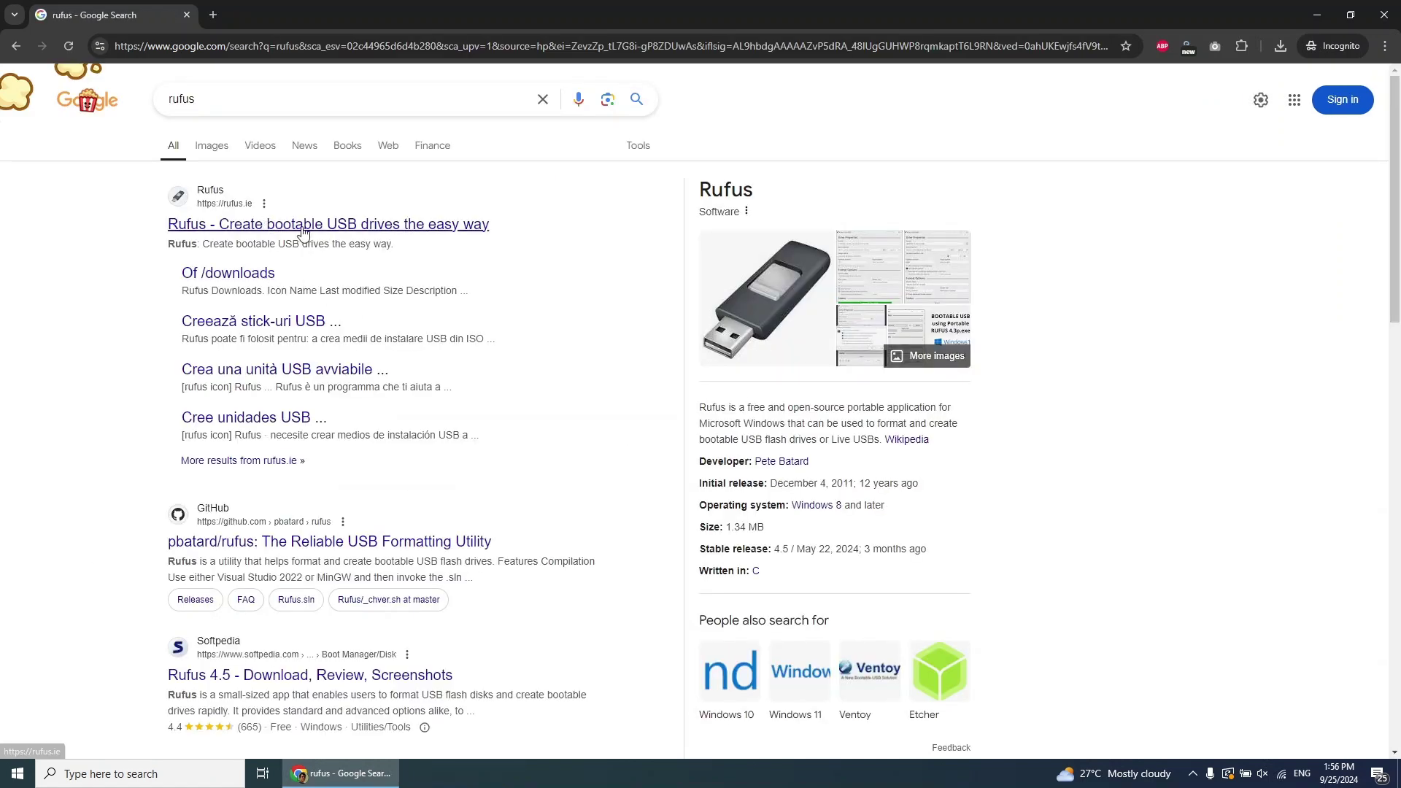
left_click(369, 232)
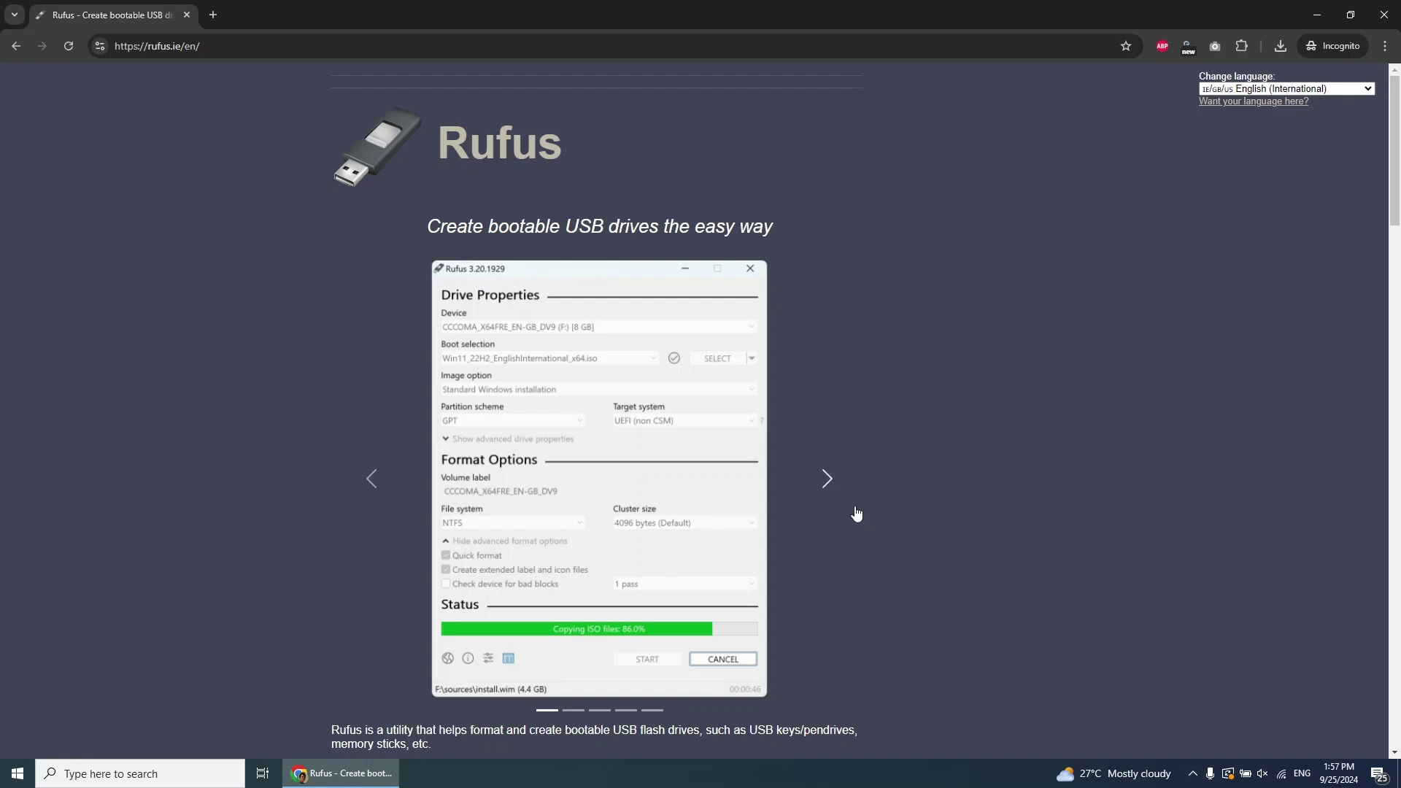
Download rufus-4.5.exe from the site's Download section, save it, and launch it.
scroll(862, 510, "down", 2)
left_click(827, 333)
scroll(899, 431, "down", 5)
scroll(900, 431, "down", 3)
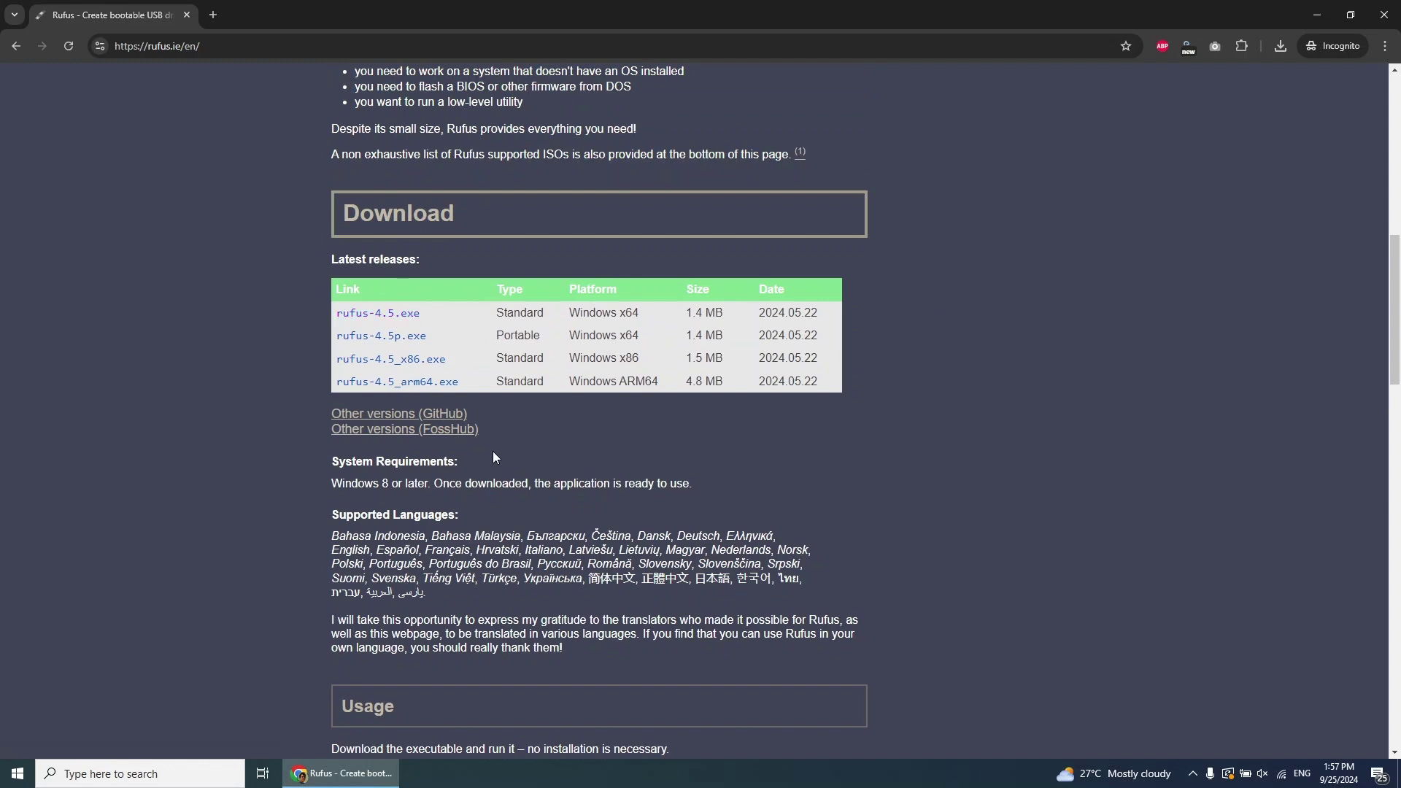
left_click(417, 320)
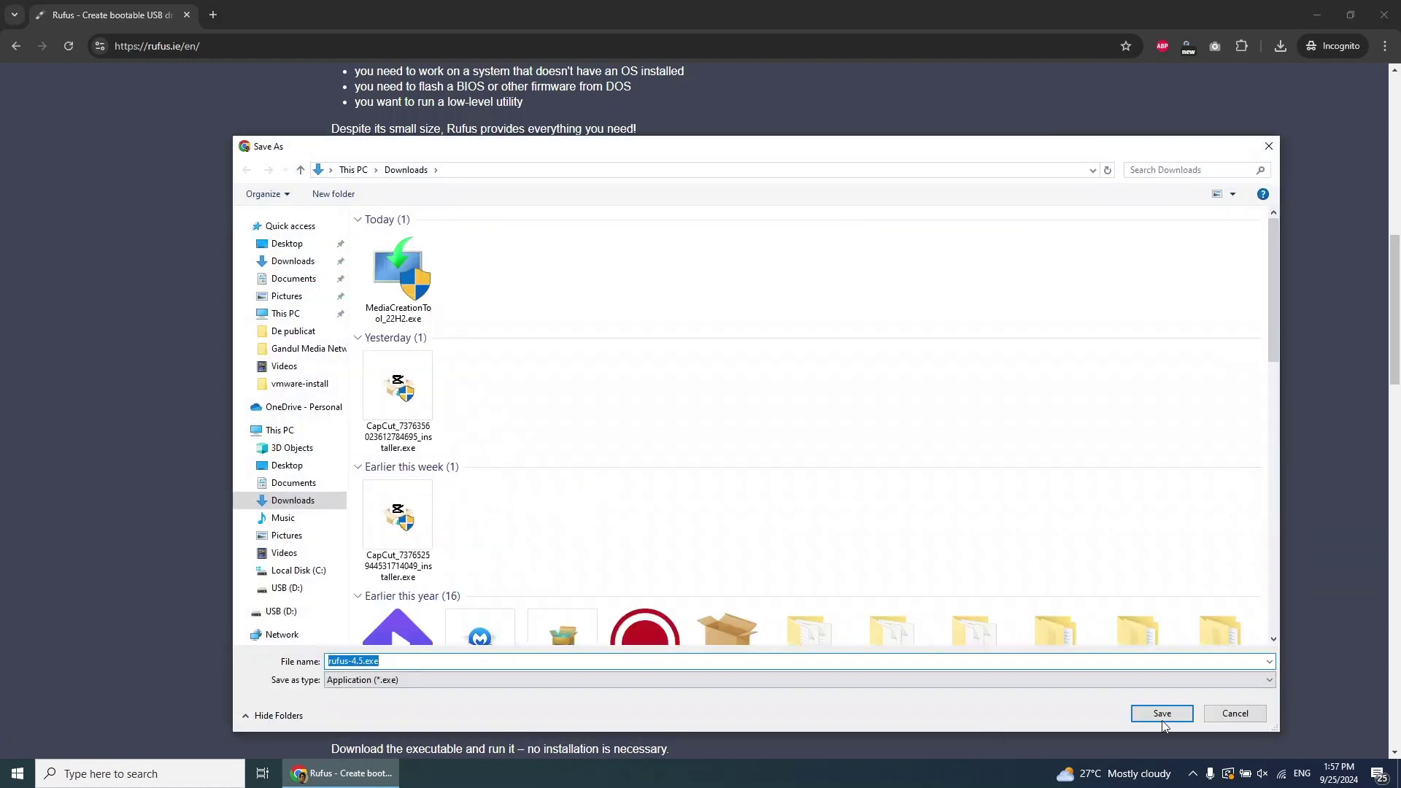
left_click(1165, 715)
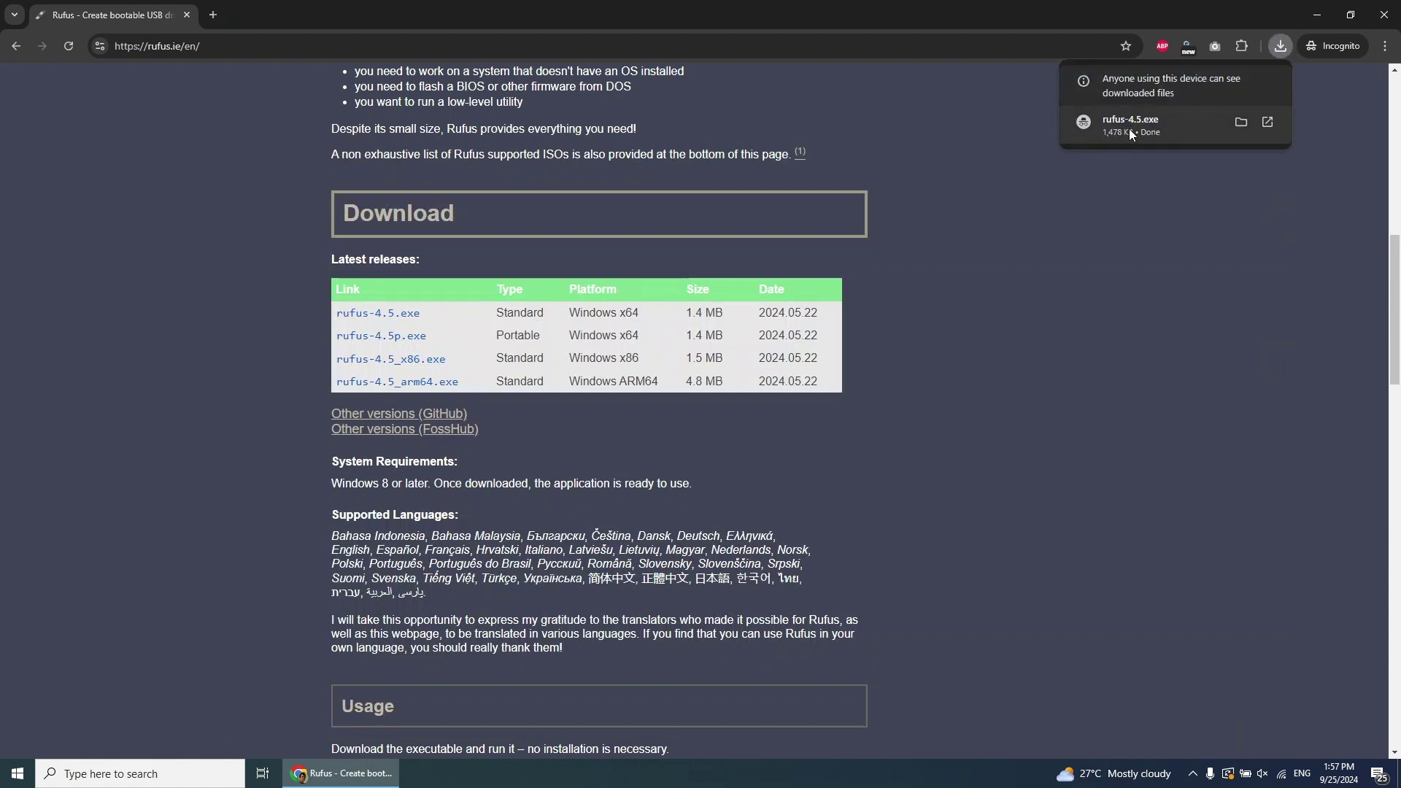
left_click(1269, 121)
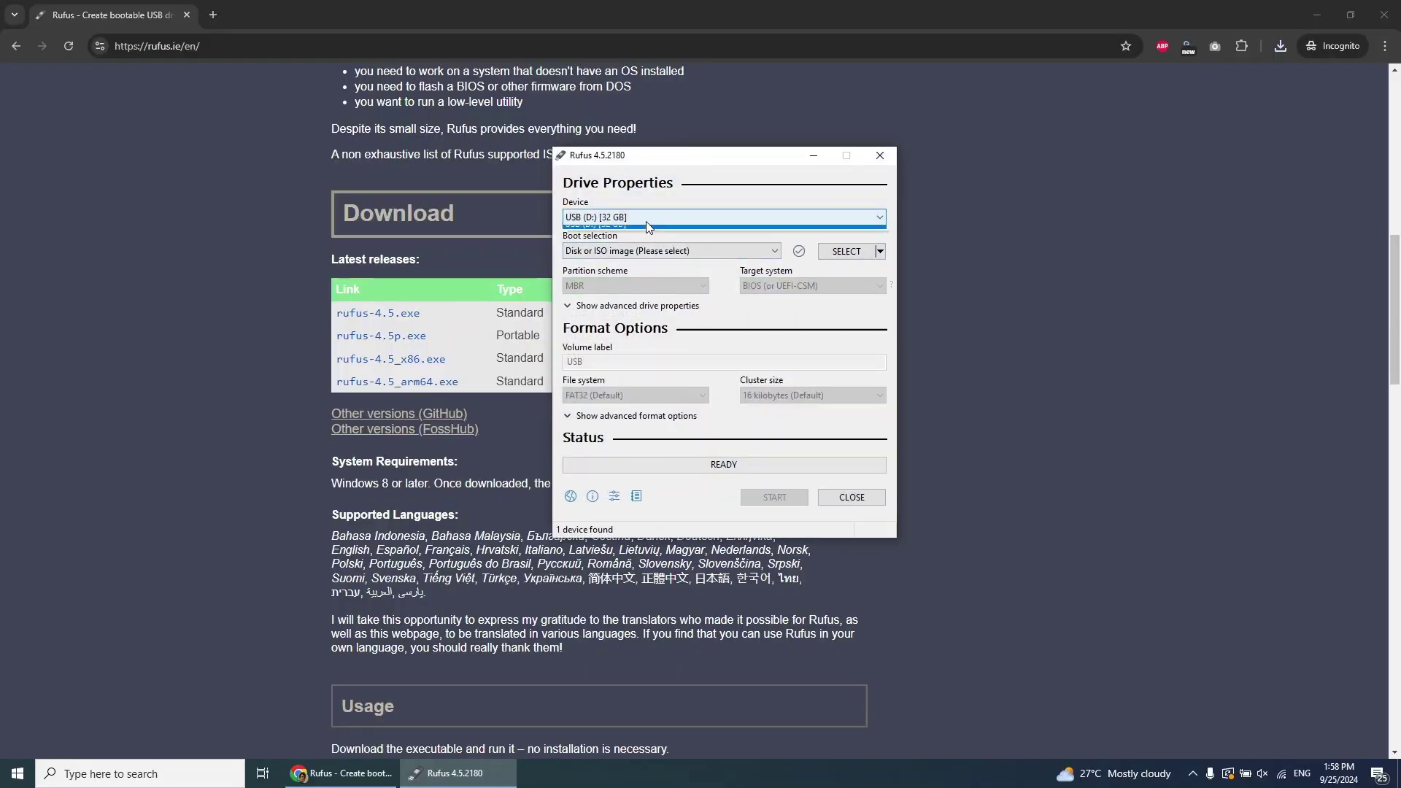
Keep the 32 GB USB (D:) drive as the device and 'Disk or ISO image' as boot source.
left_click(646, 221)
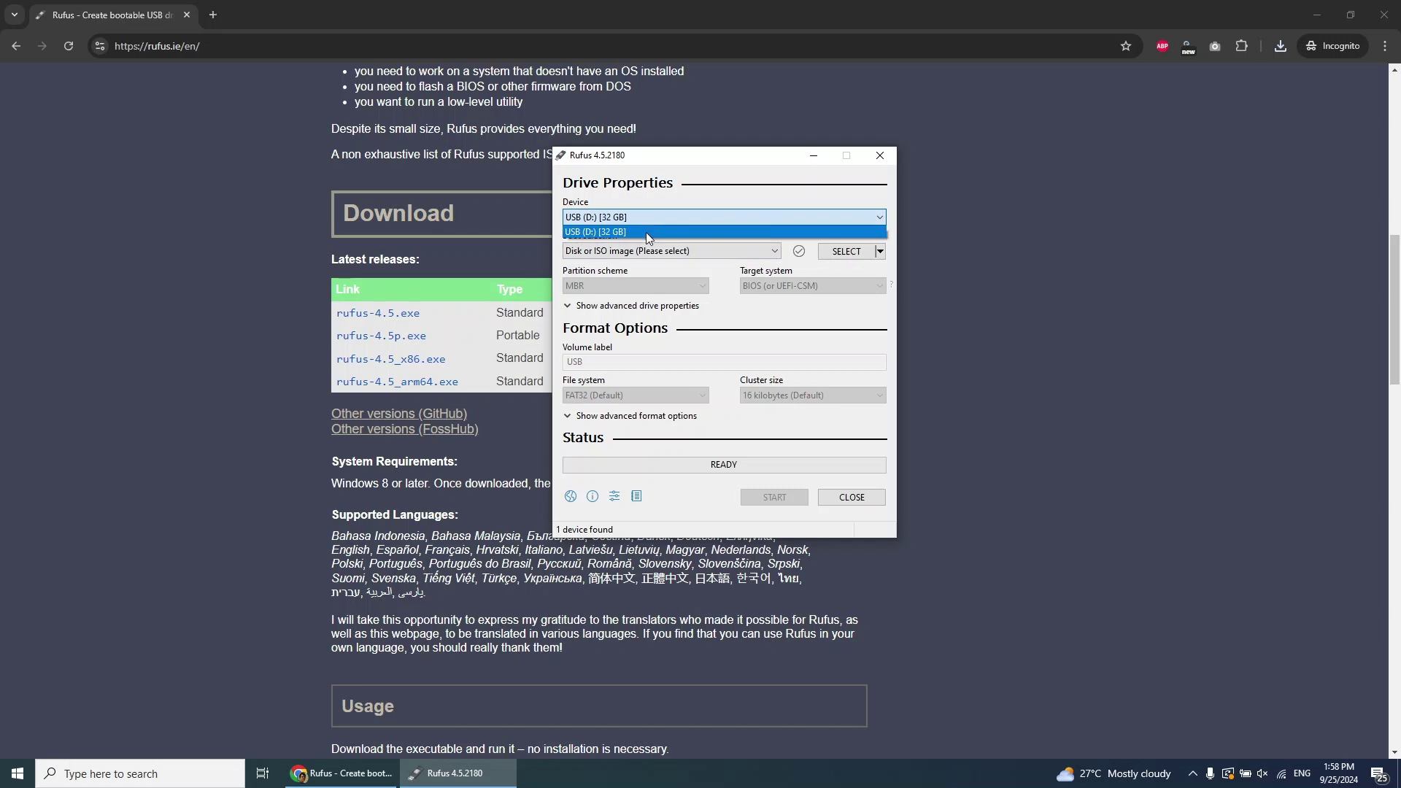
left_click(646, 232)
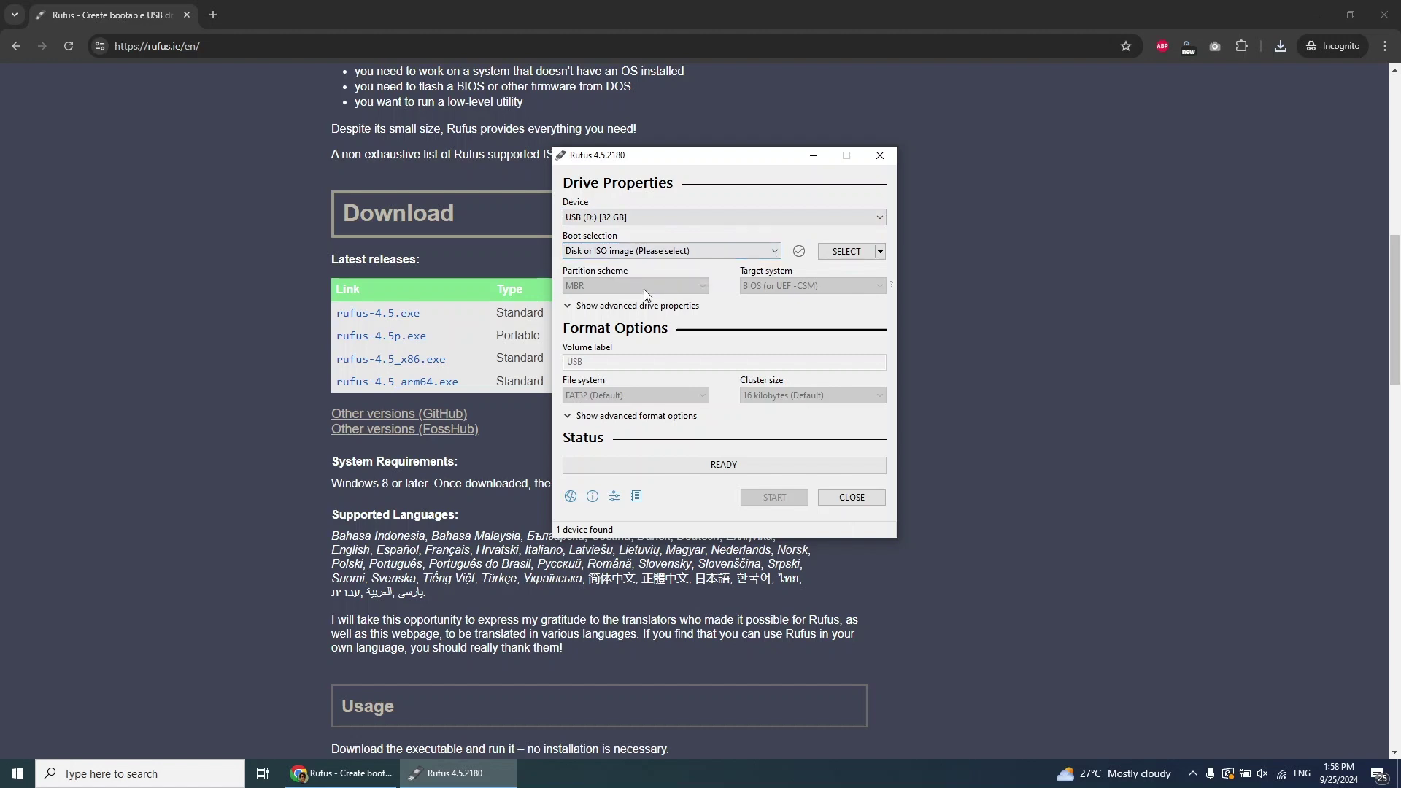
left_click(773, 250)
left_click(681, 282)
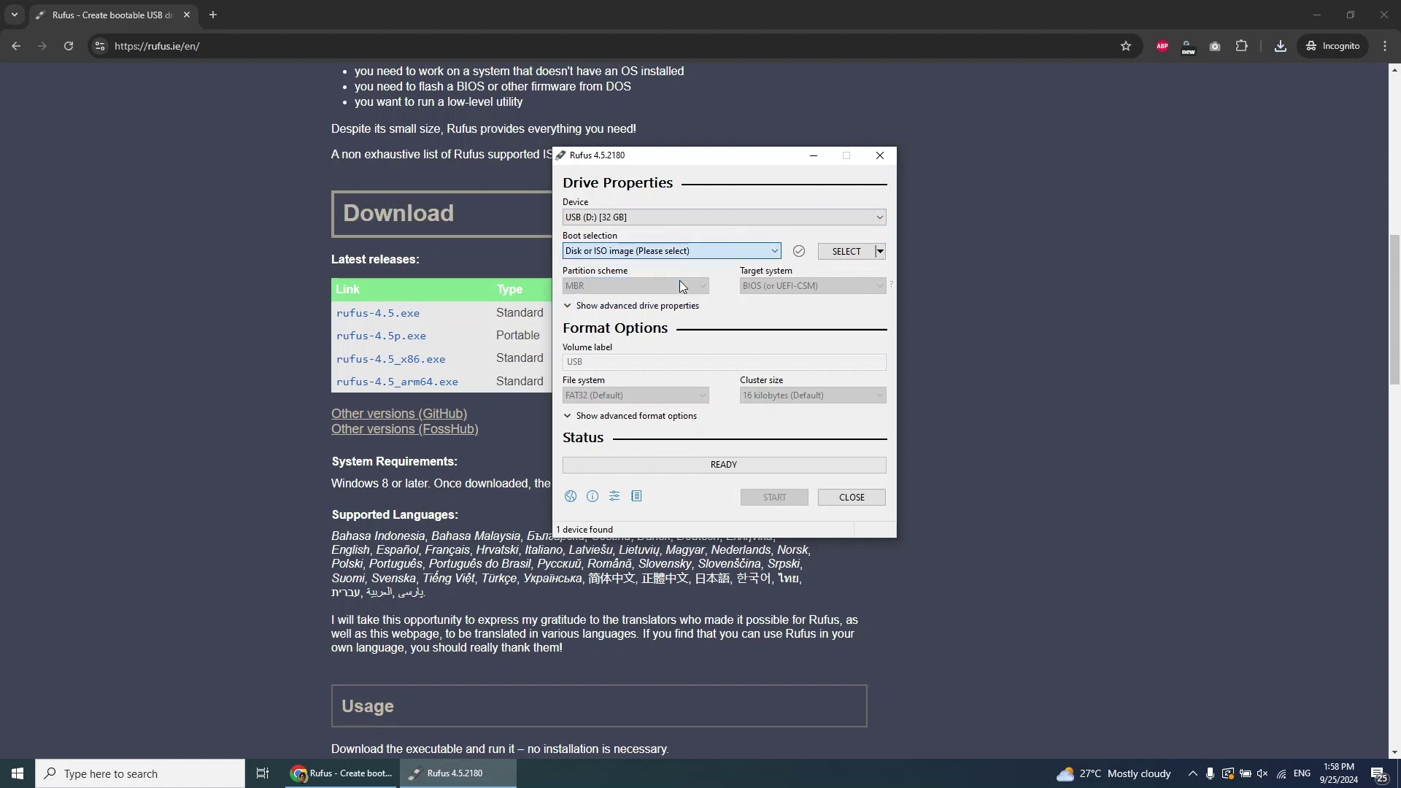
Load Windows.iso from the Desktop as the boot image and check the partition scheme options.
left_click(840, 252)
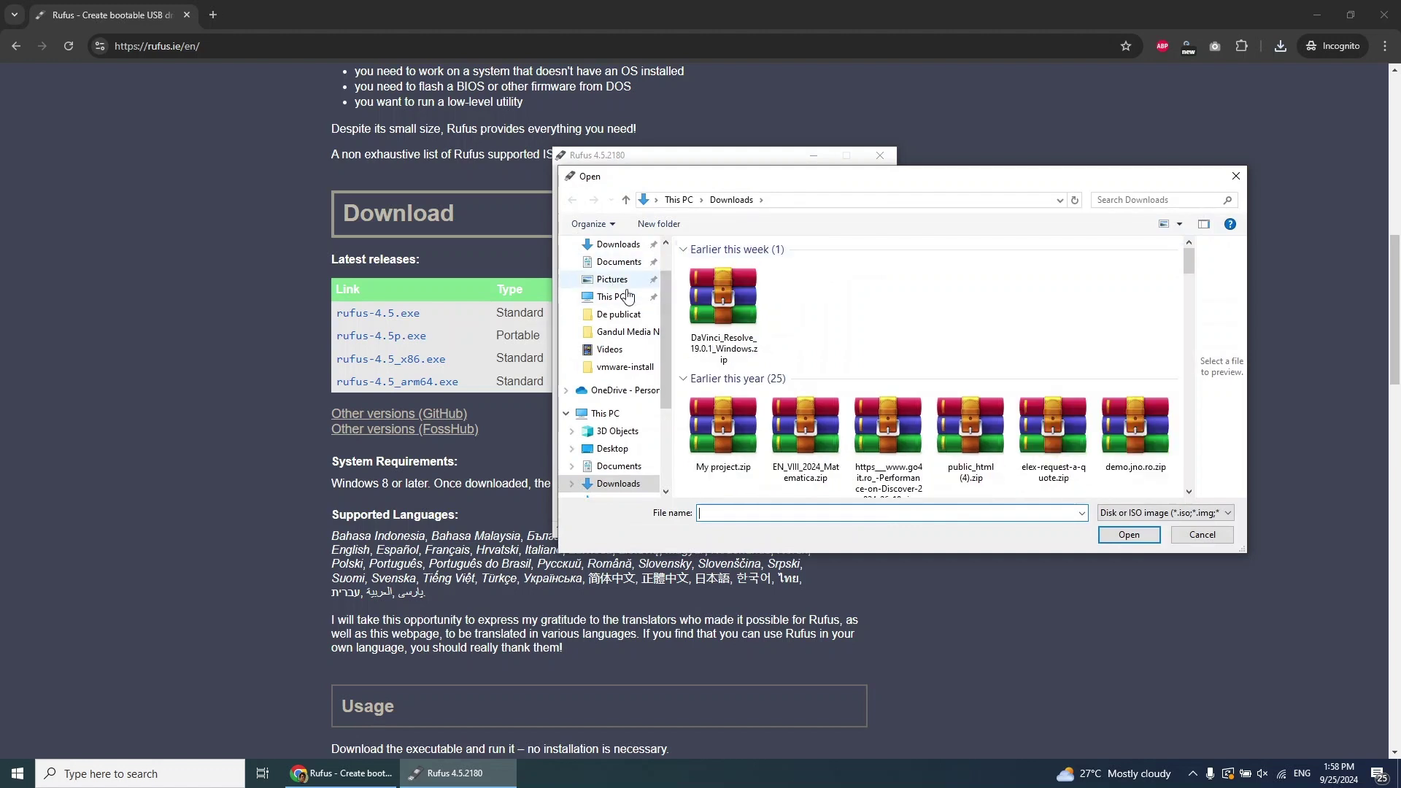
left_click(624, 299)
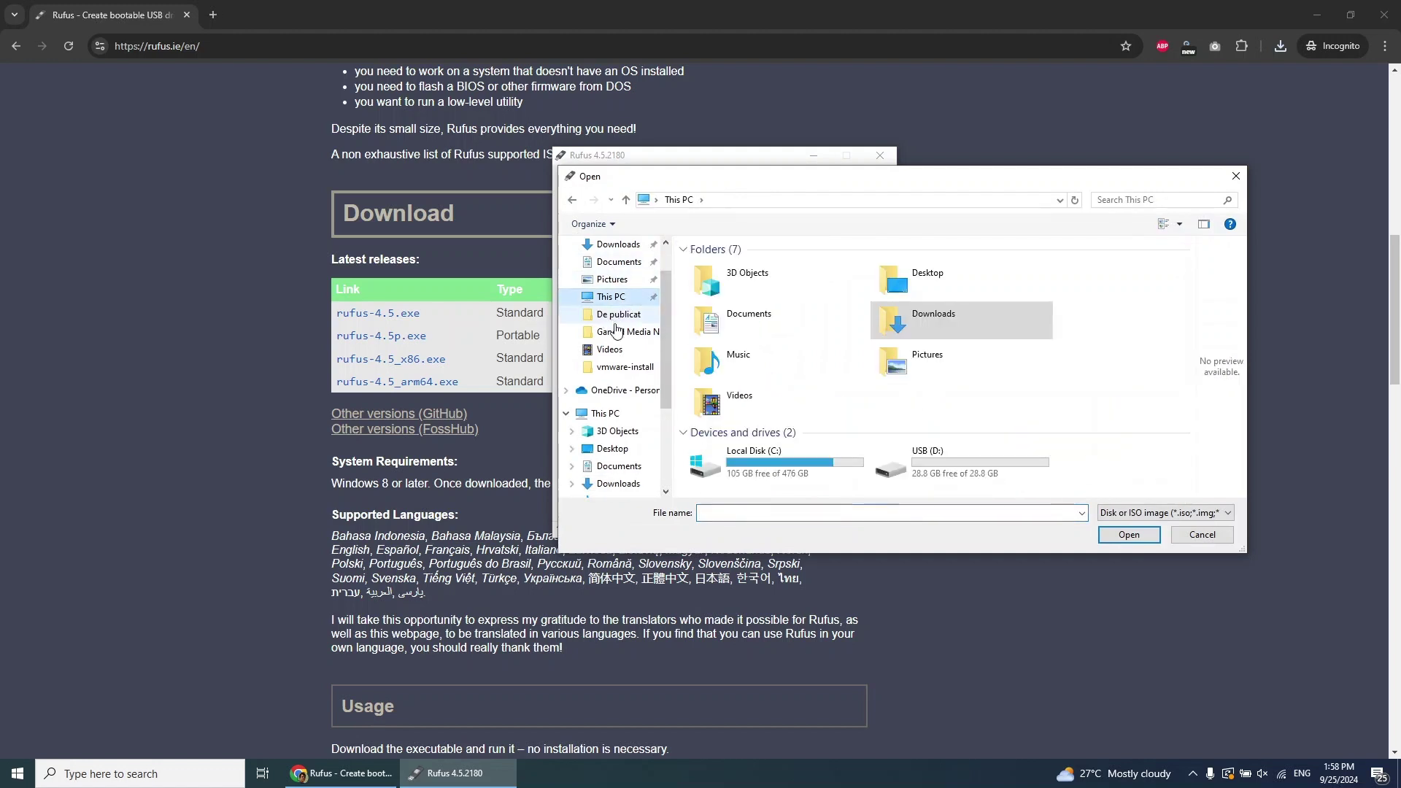
scroll(595, 285, "up", 1)
left_click(624, 276)
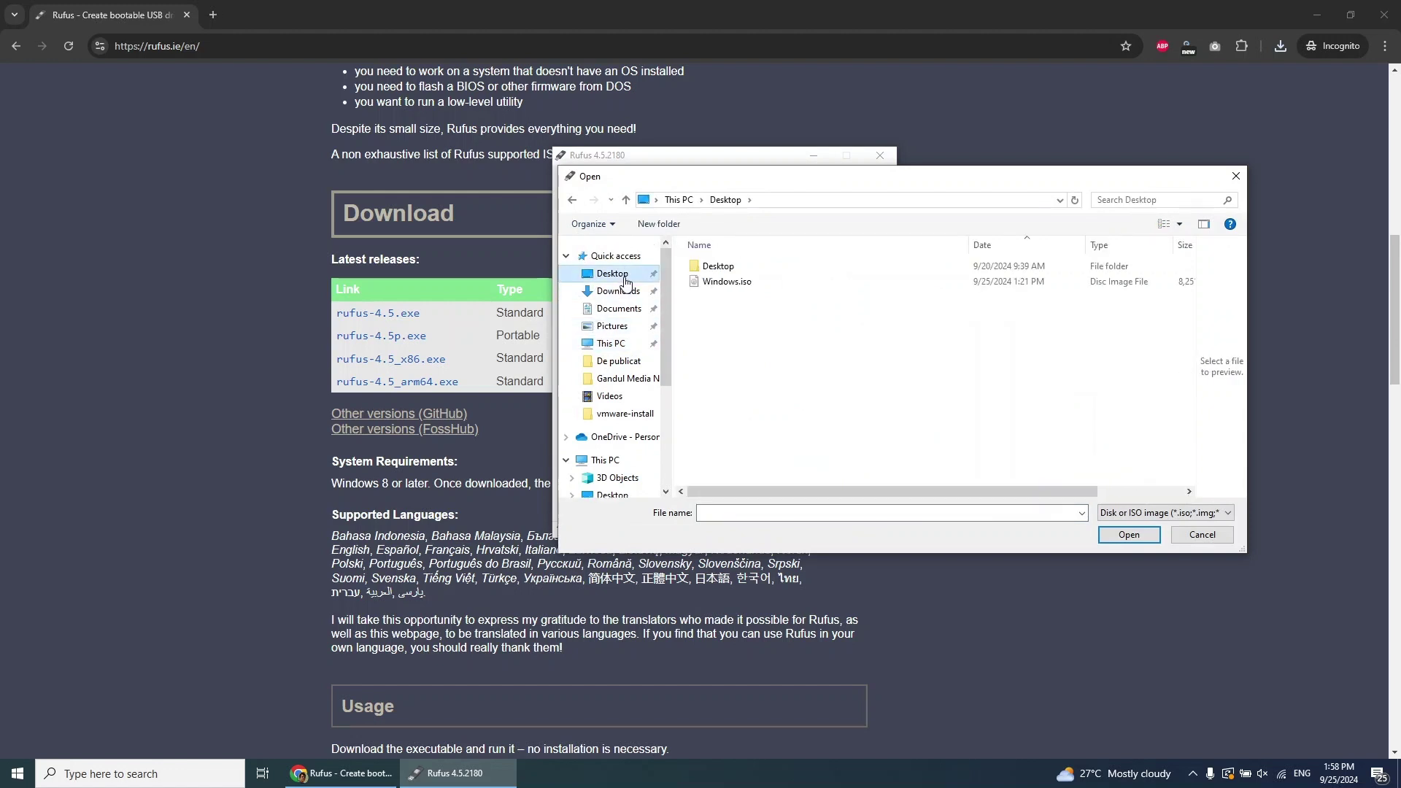
left_click(727, 286)
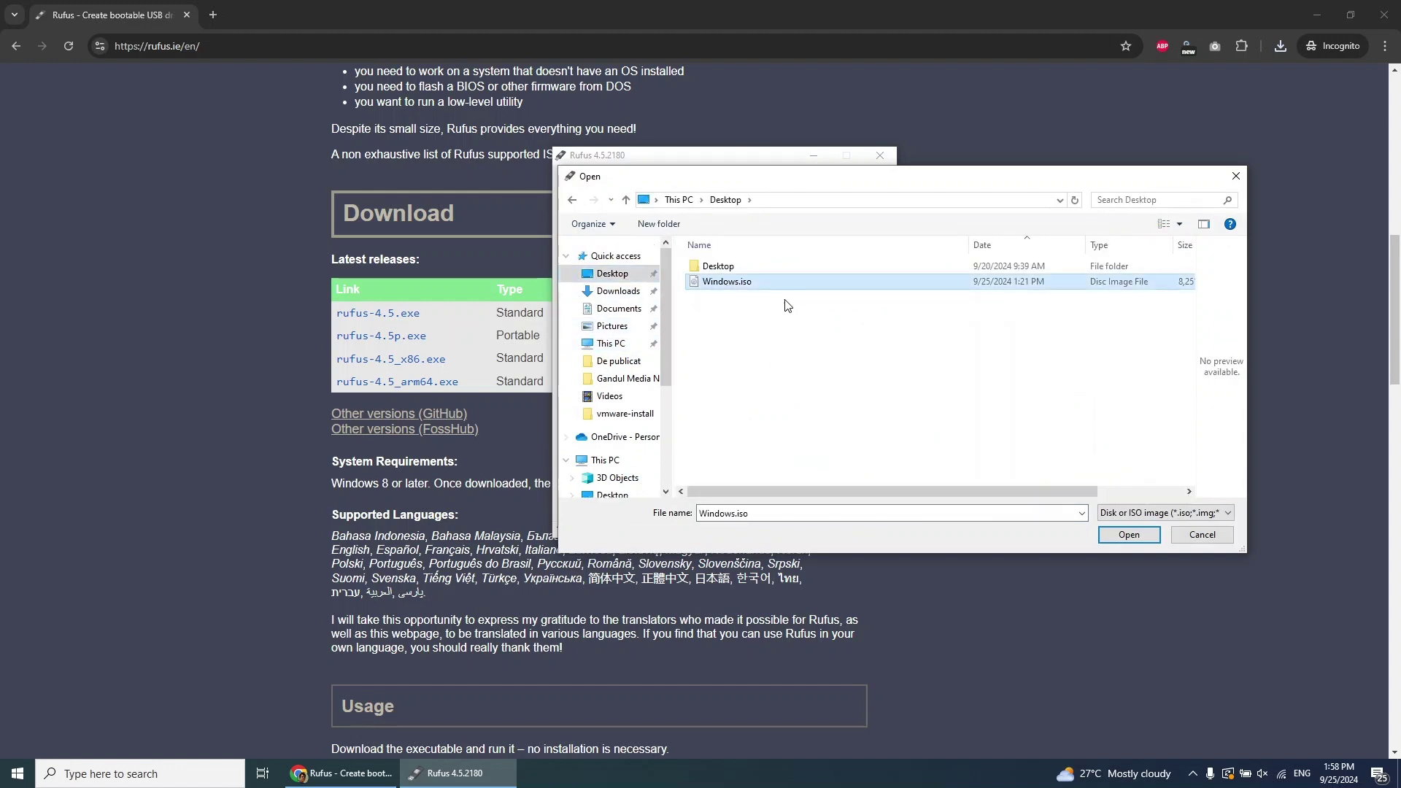
left_click(1129, 535)
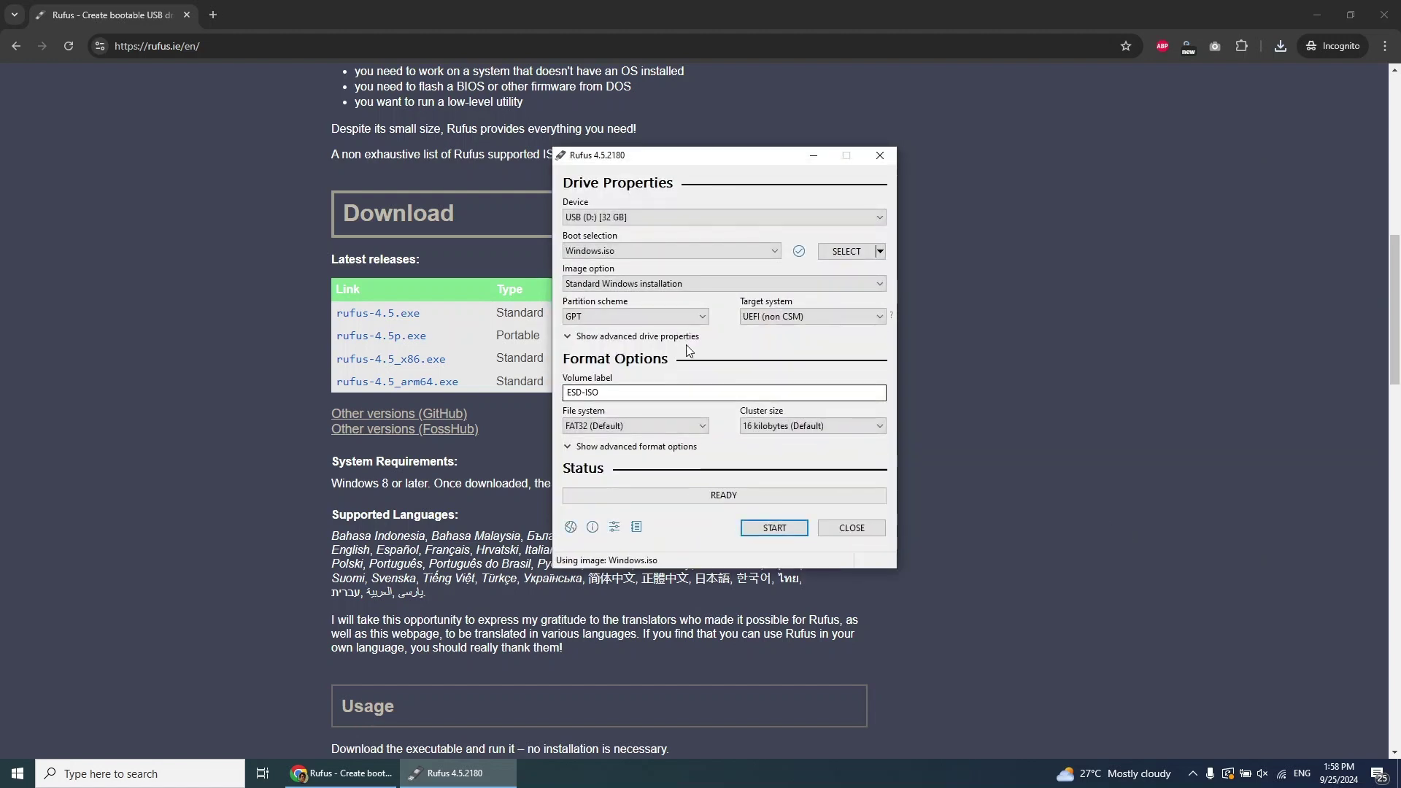
left_click(702, 318)
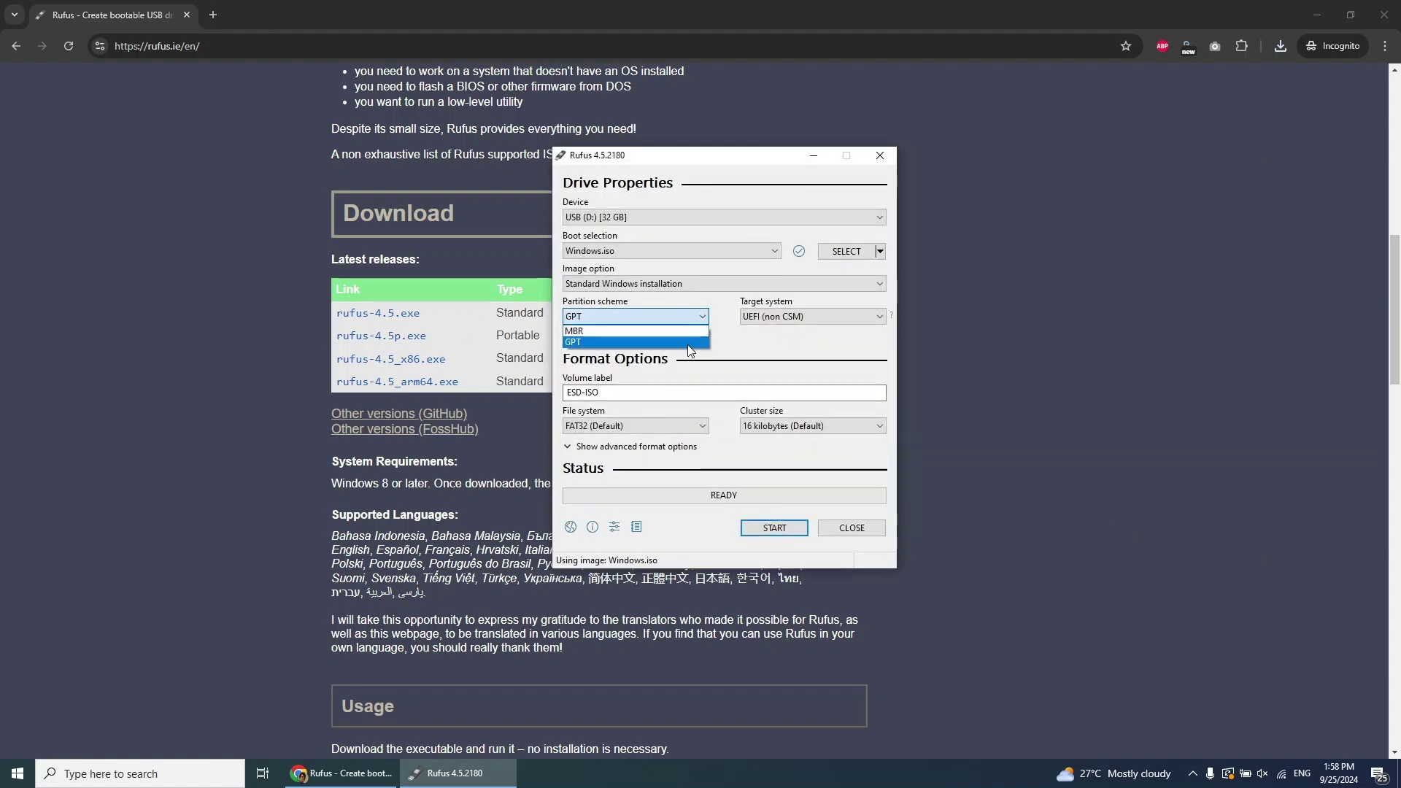
Open Disk Management through a Windows search for 'disk p'.
left_click(125, 781)
type("dis")
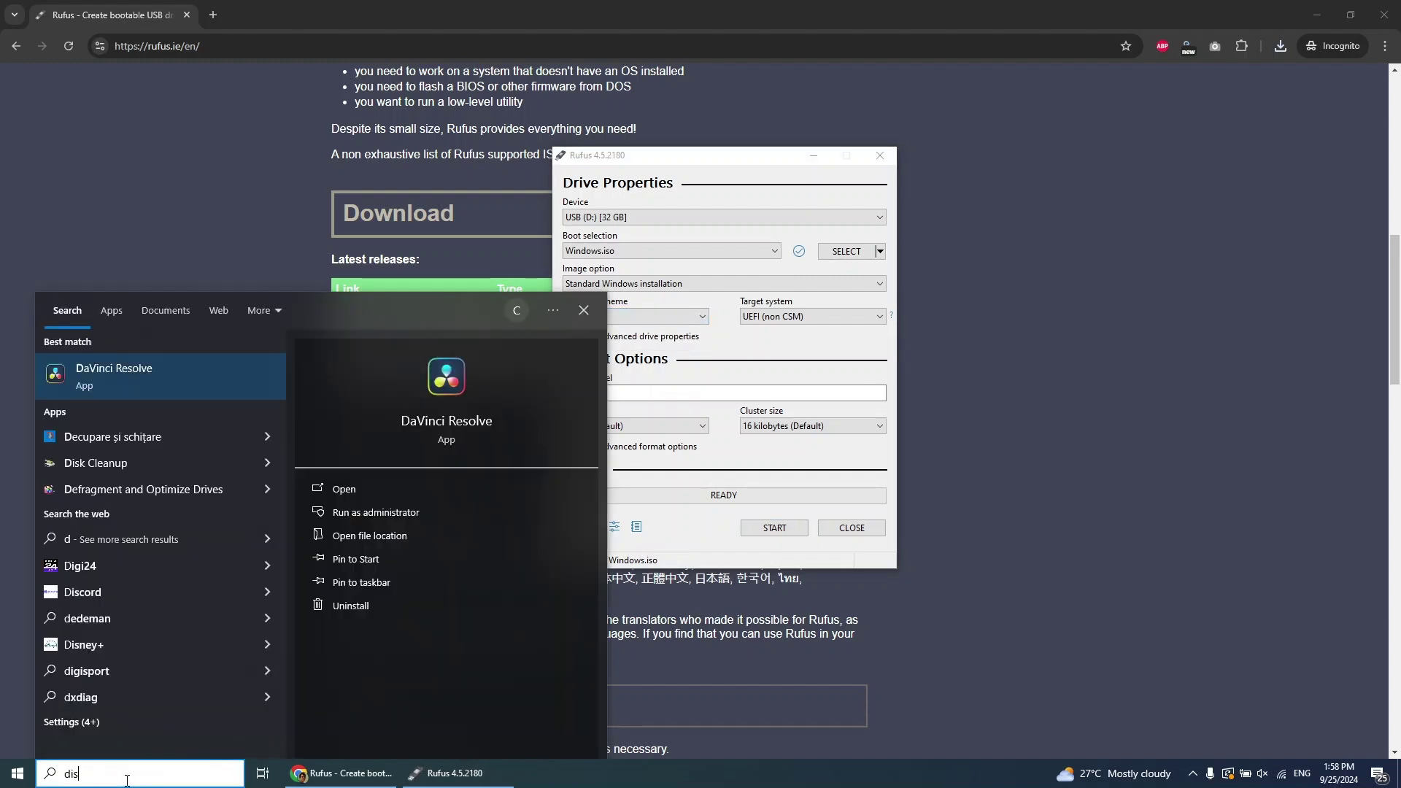
type("k p")
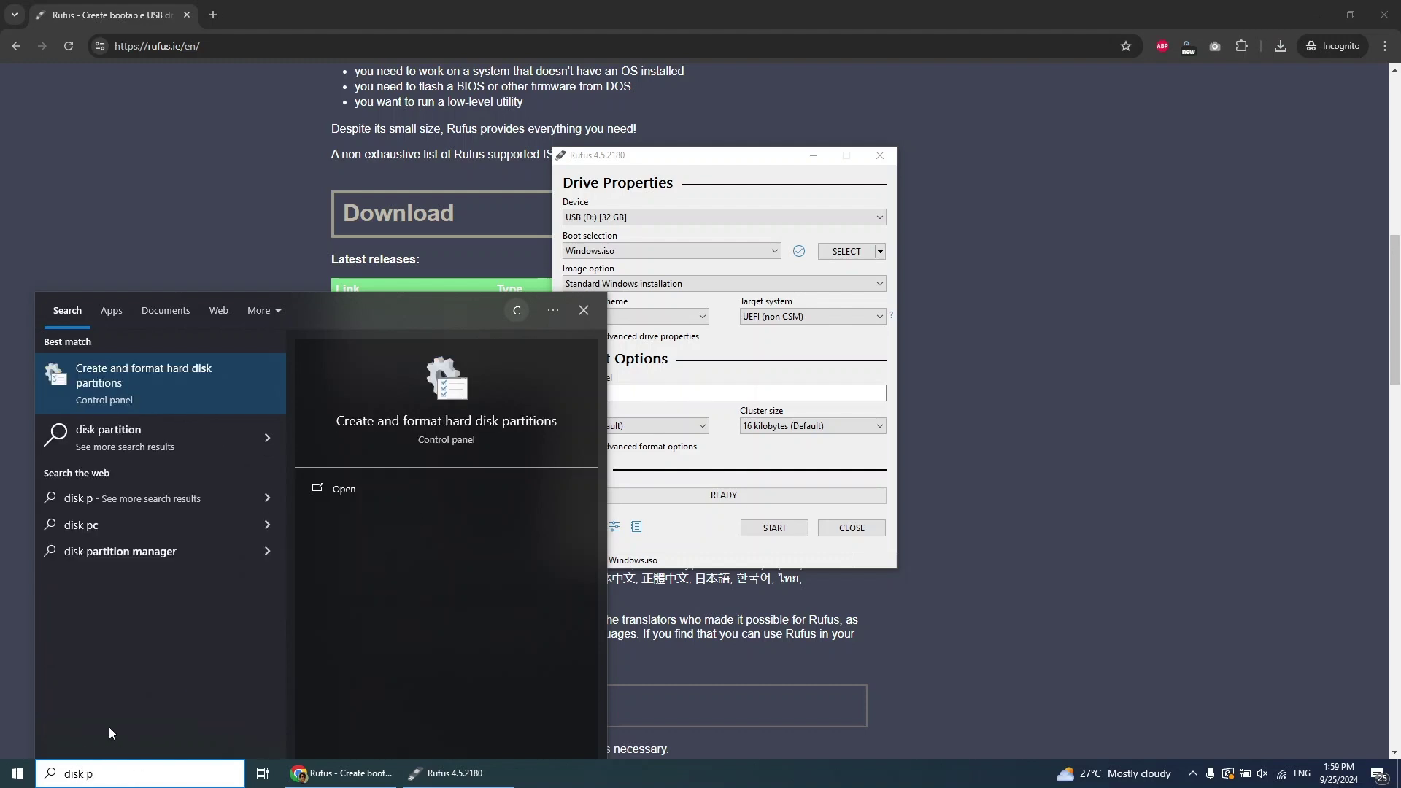
left_click(169, 378)
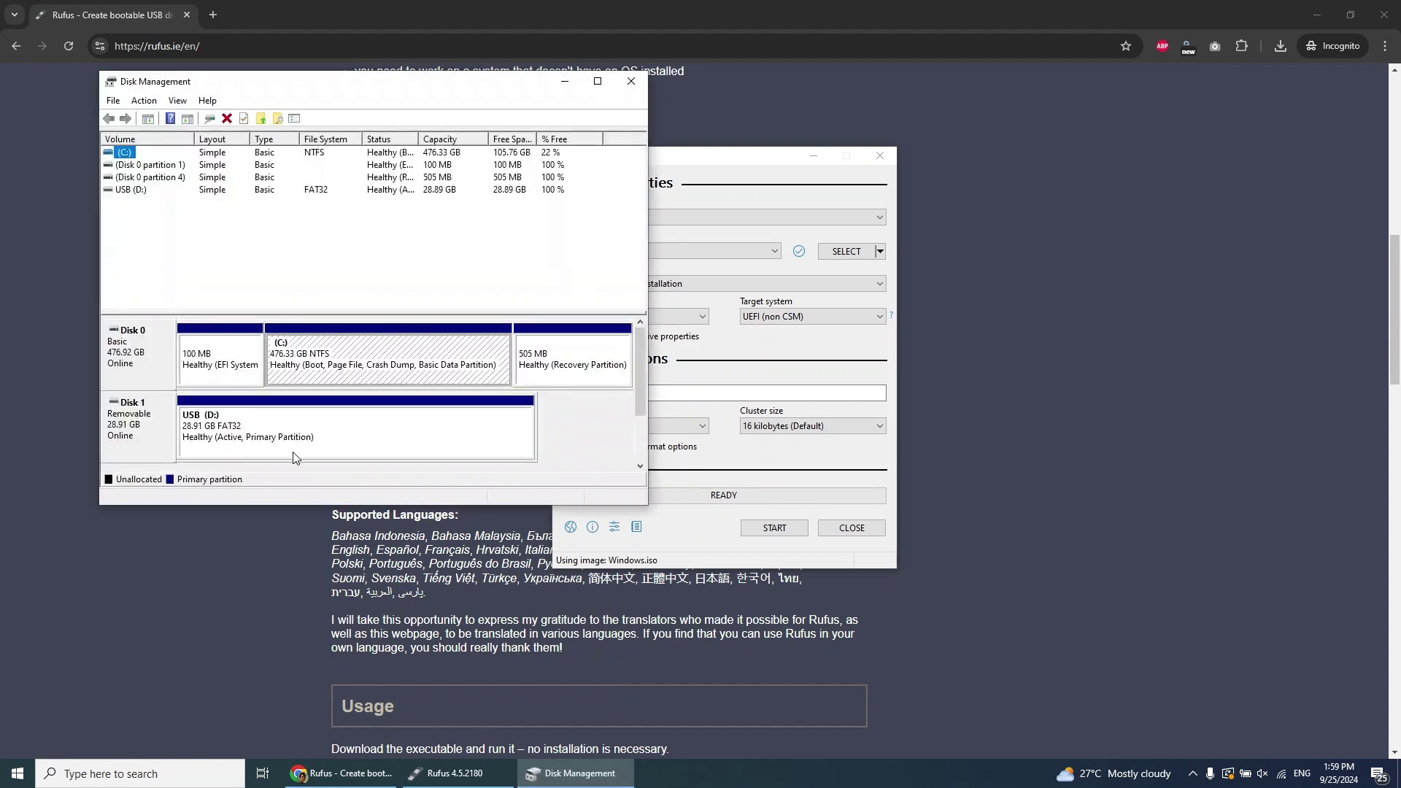
Check Disk 0's properties Volumes tab to confirm a GPT partition style.
right_click(131, 373)
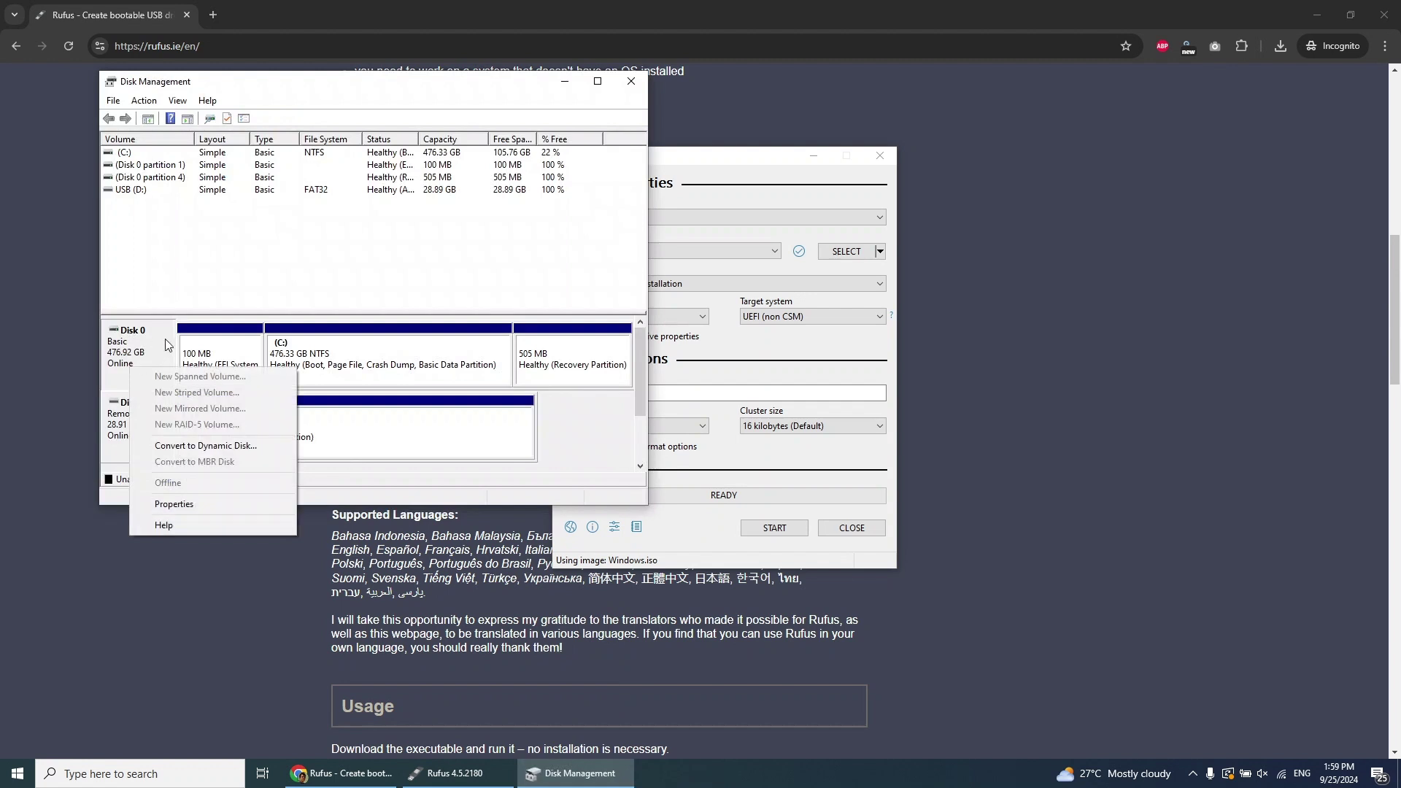
right_click(126, 352)
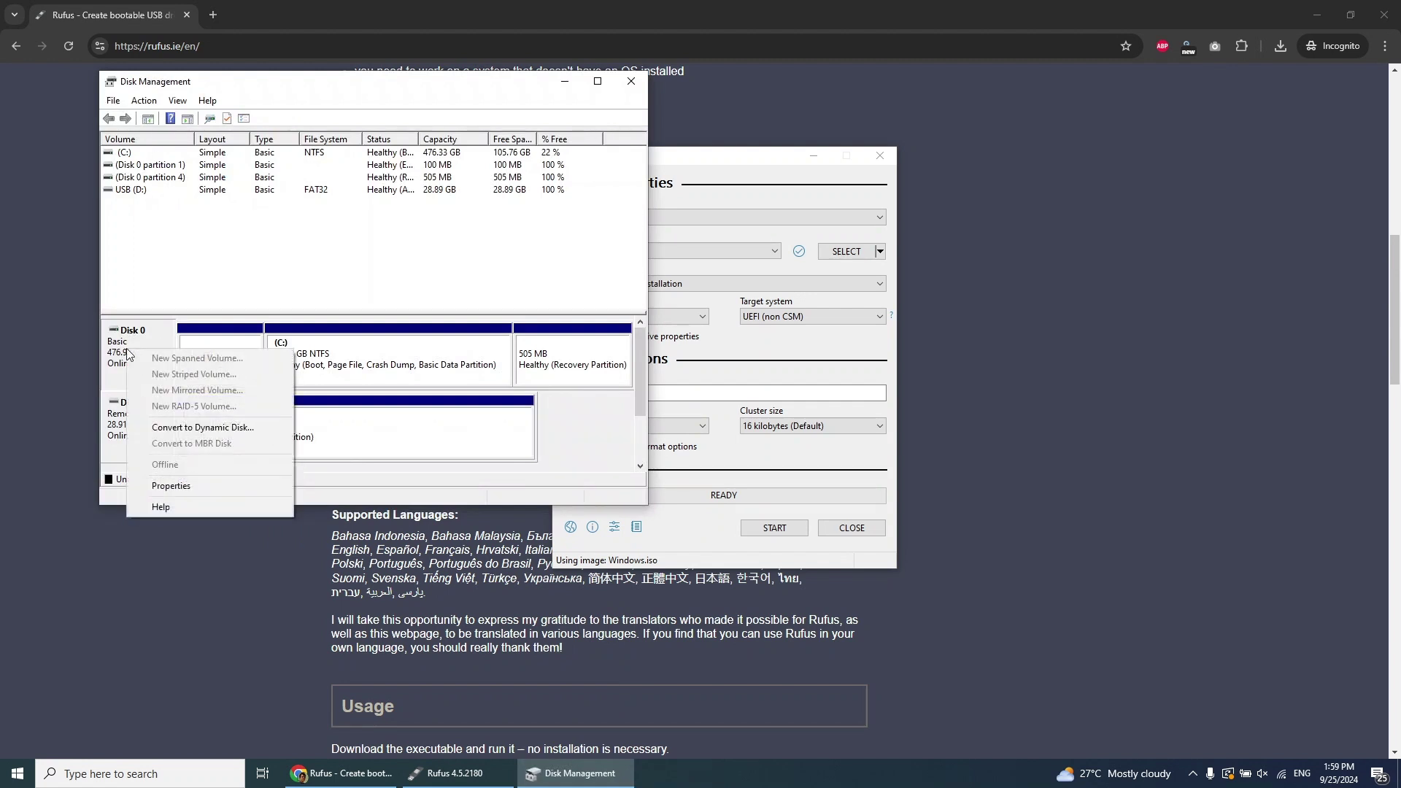
left_click(194, 485)
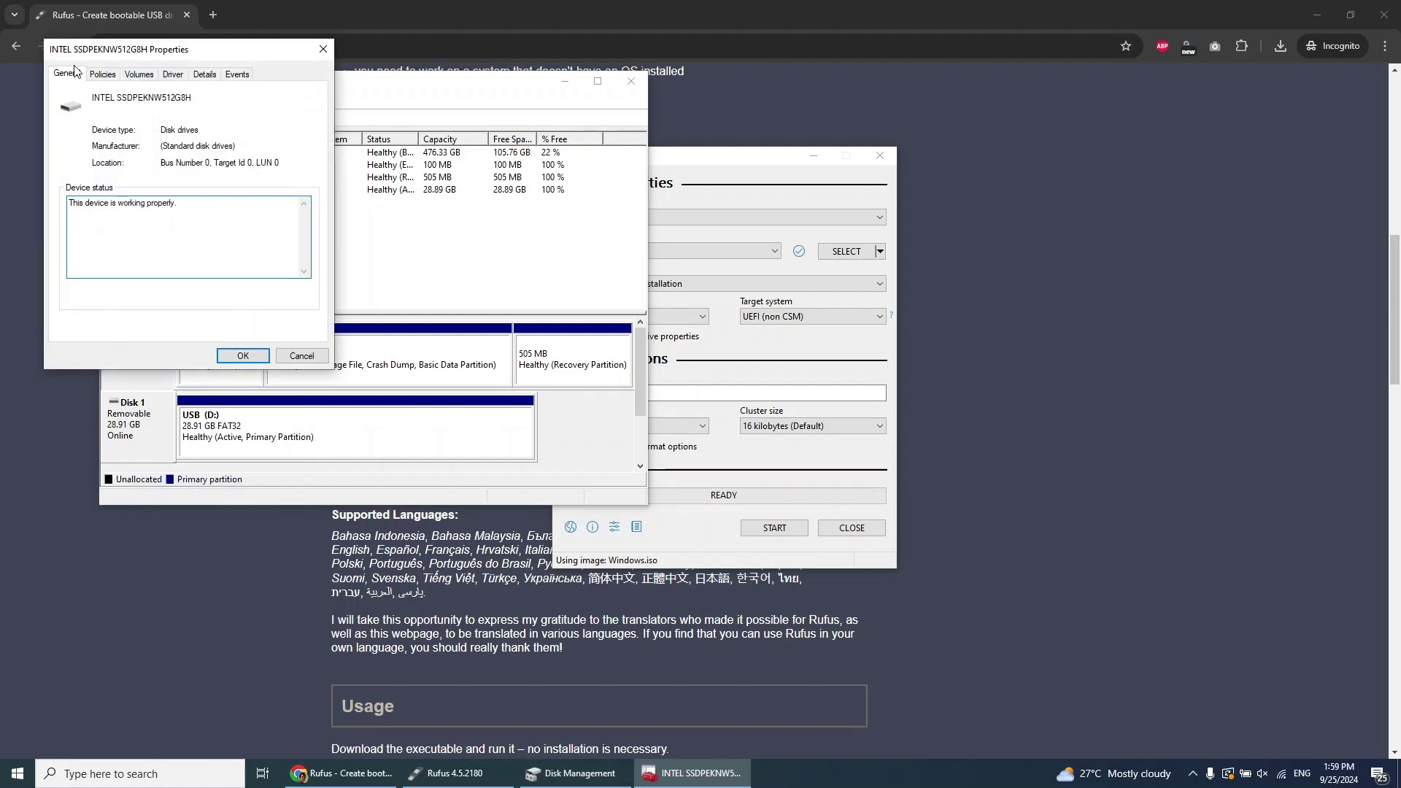
left_click(139, 76)
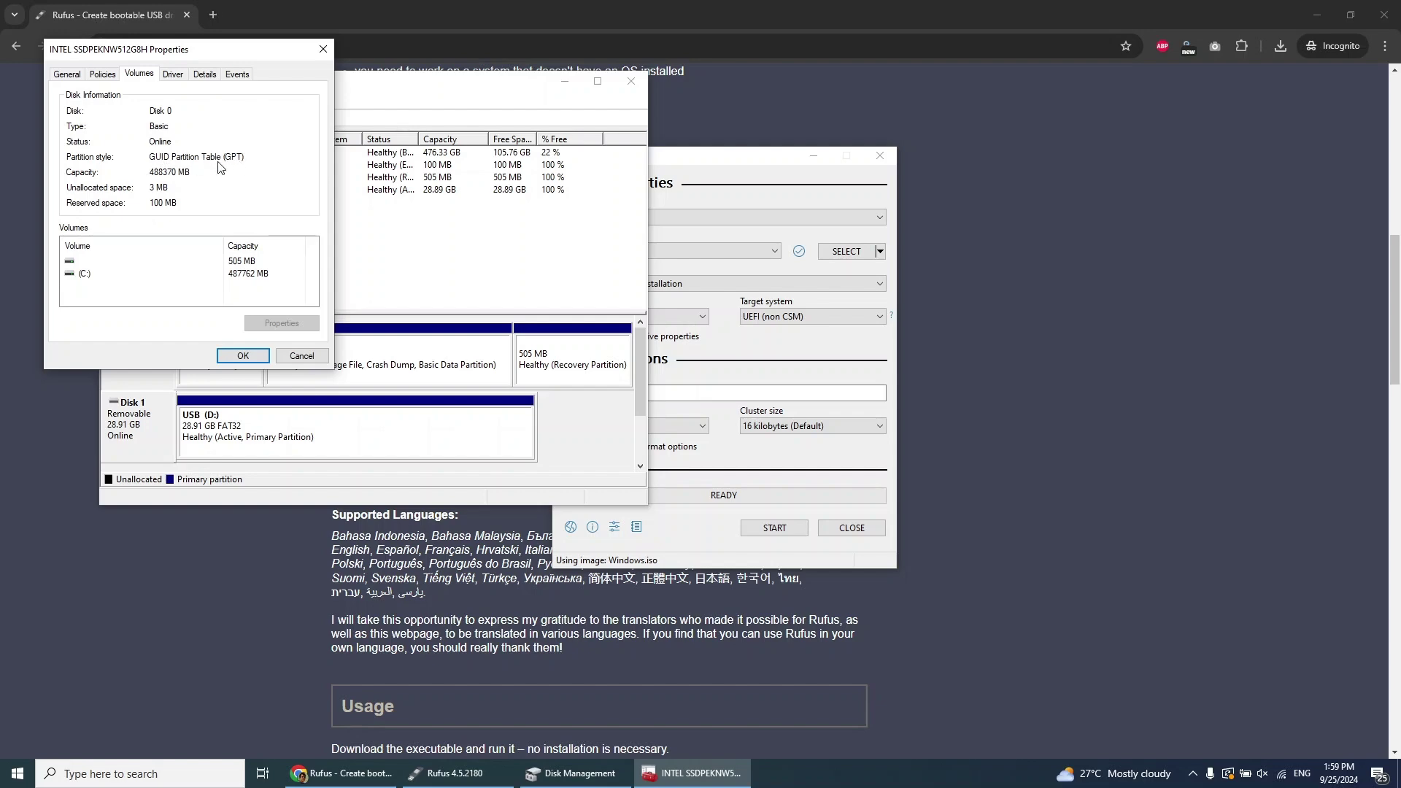
left_click(241, 356)
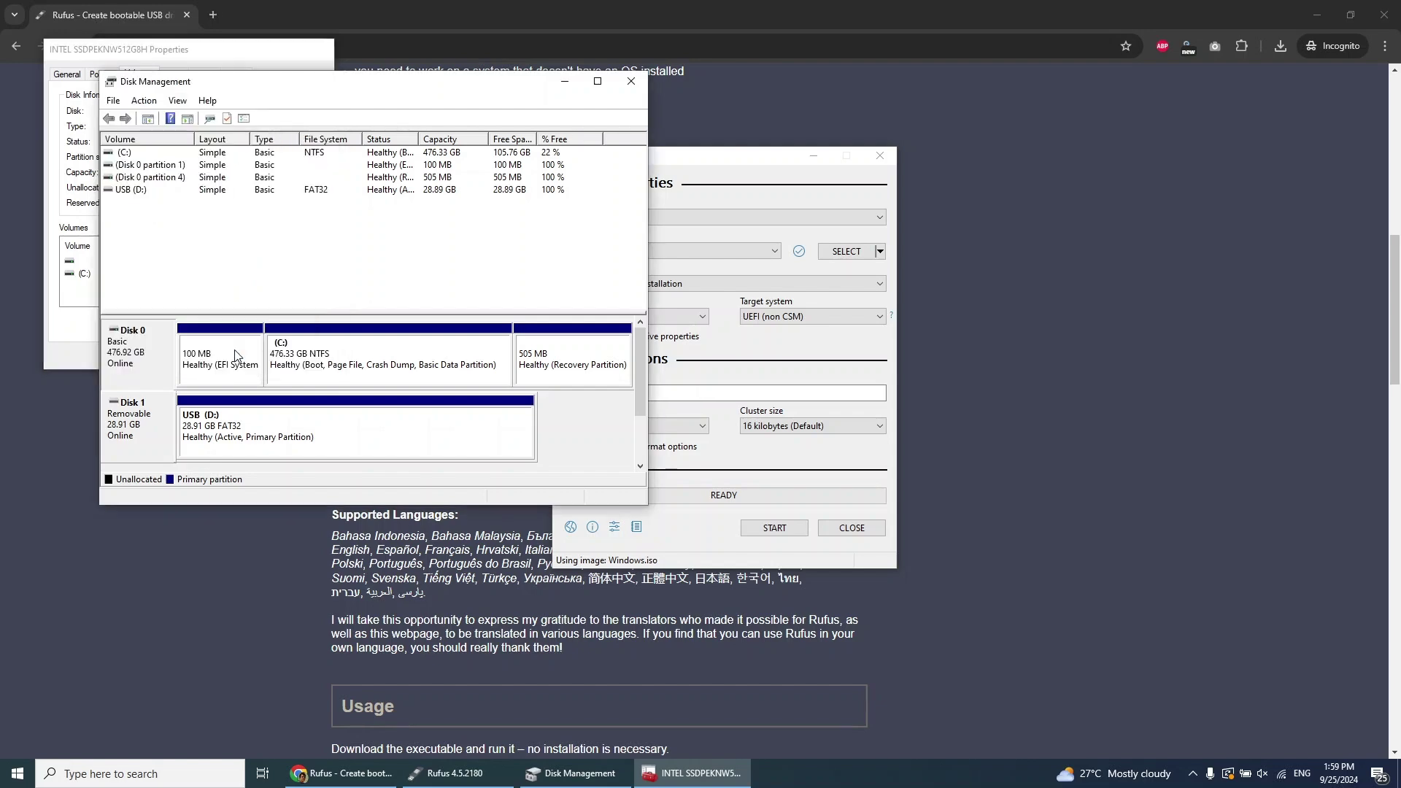
Close Disk Management and keep GPT as the partition scheme in Rufus.
left_click(631, 80)
left_click(635, 318)
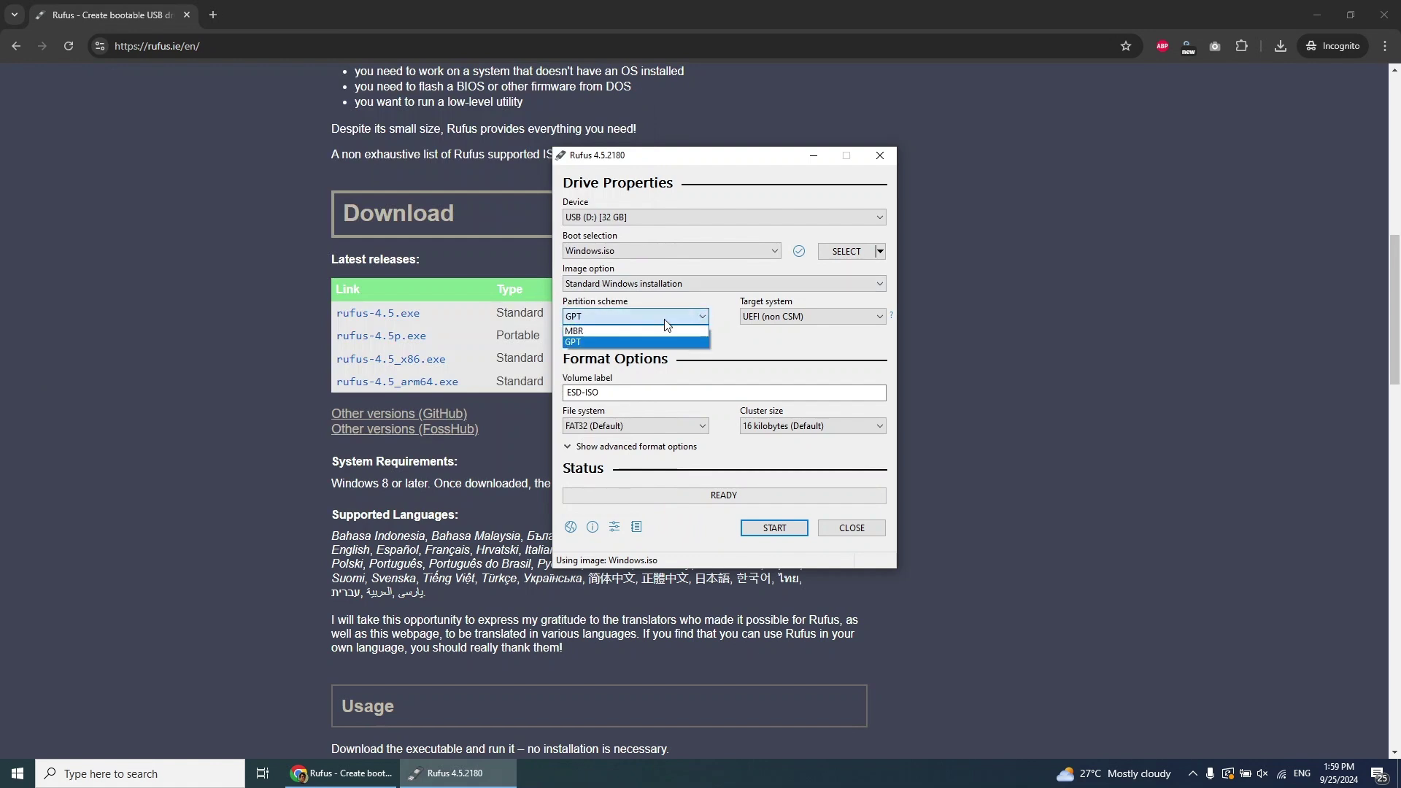
left_click(595, 343)
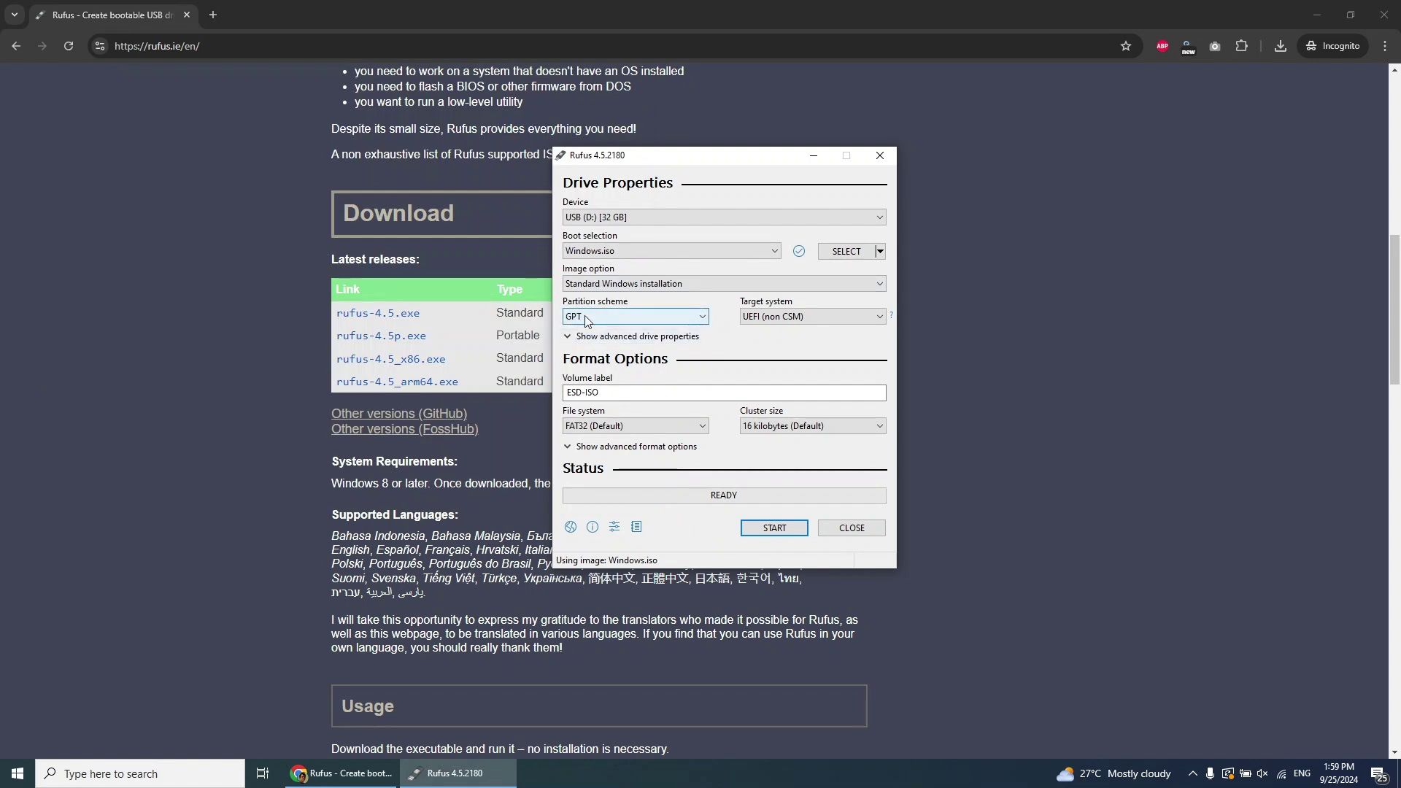
Start writing the image, accepting default Windows options and confirming the USB drive erase.
left_click(775, 533)
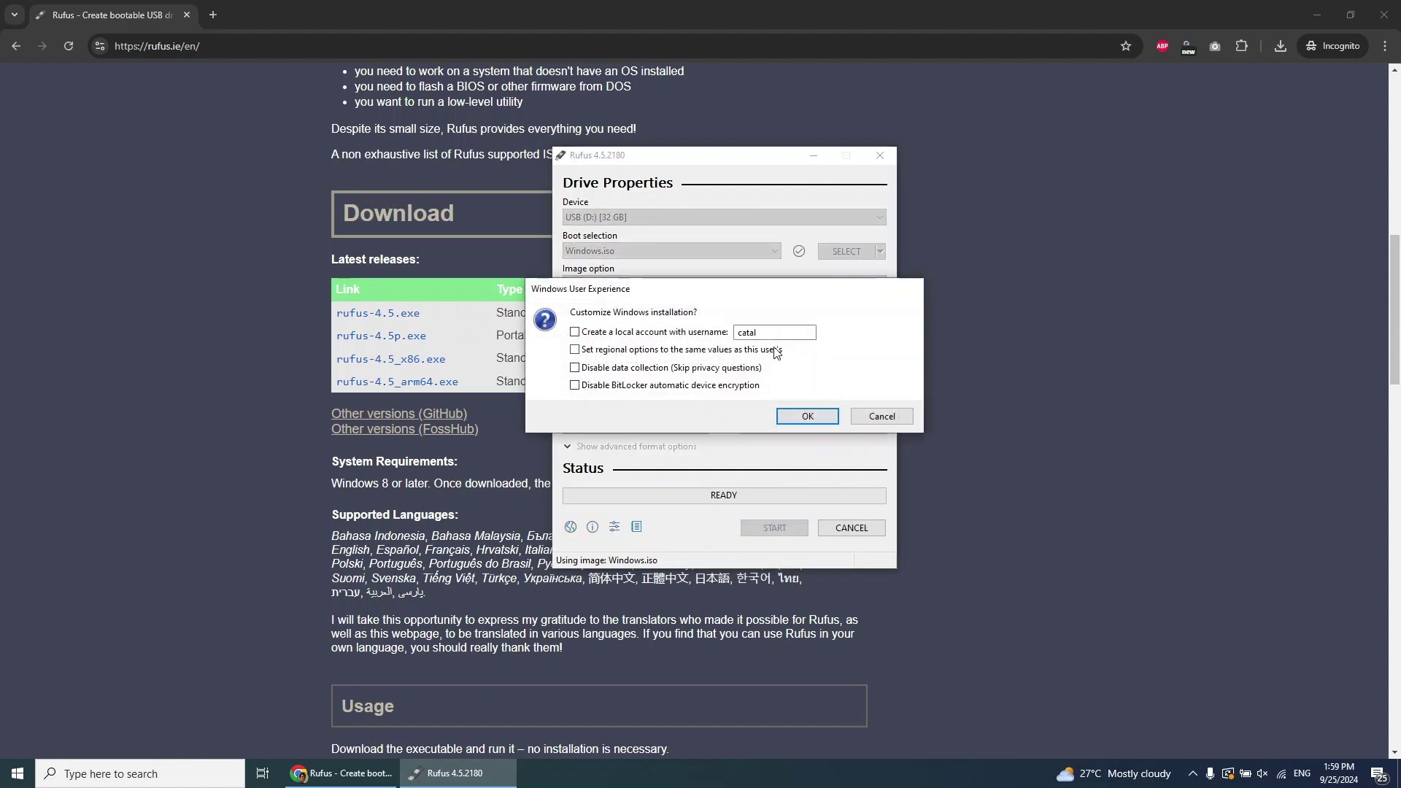
left_click(808, 419)
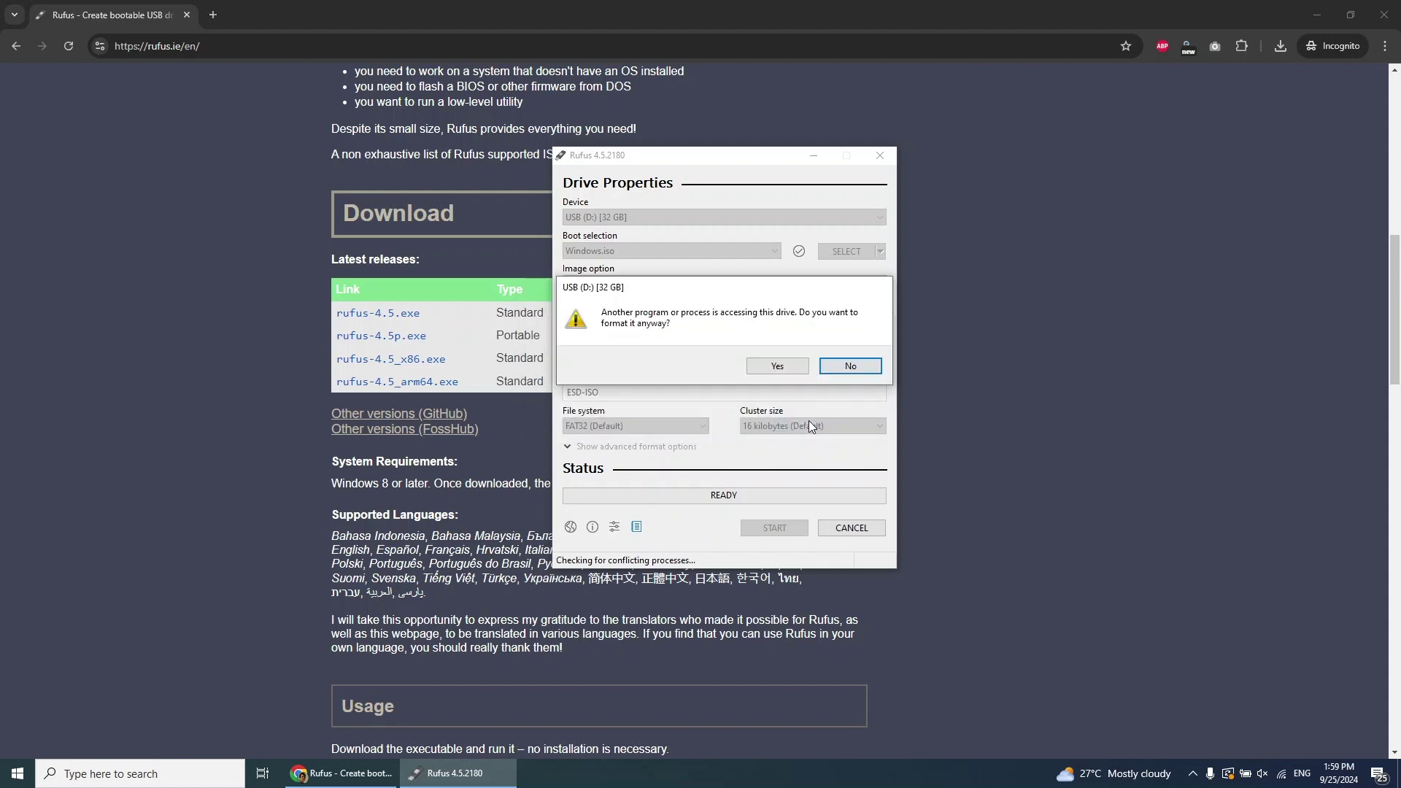
left_click(786, 368)
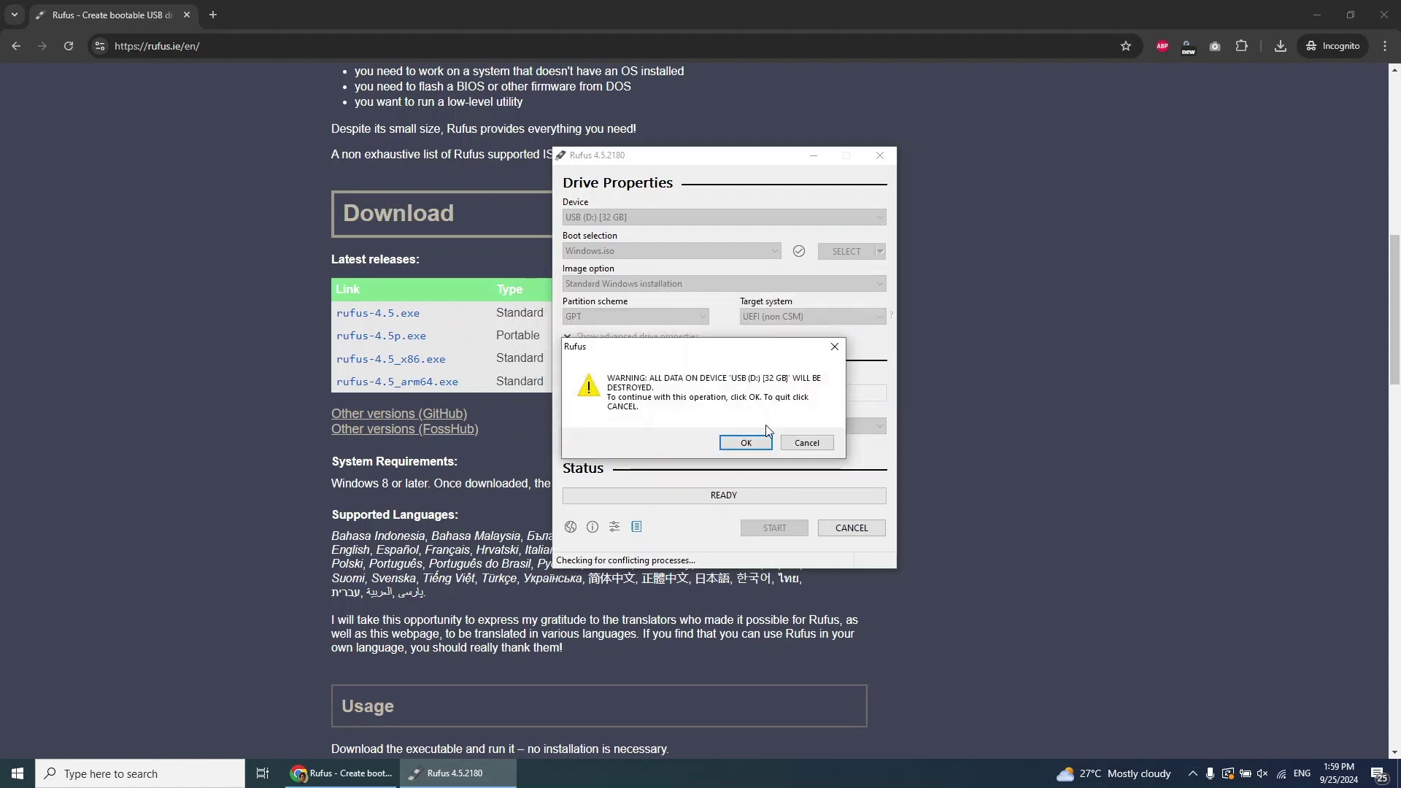
left_click(746, 443)
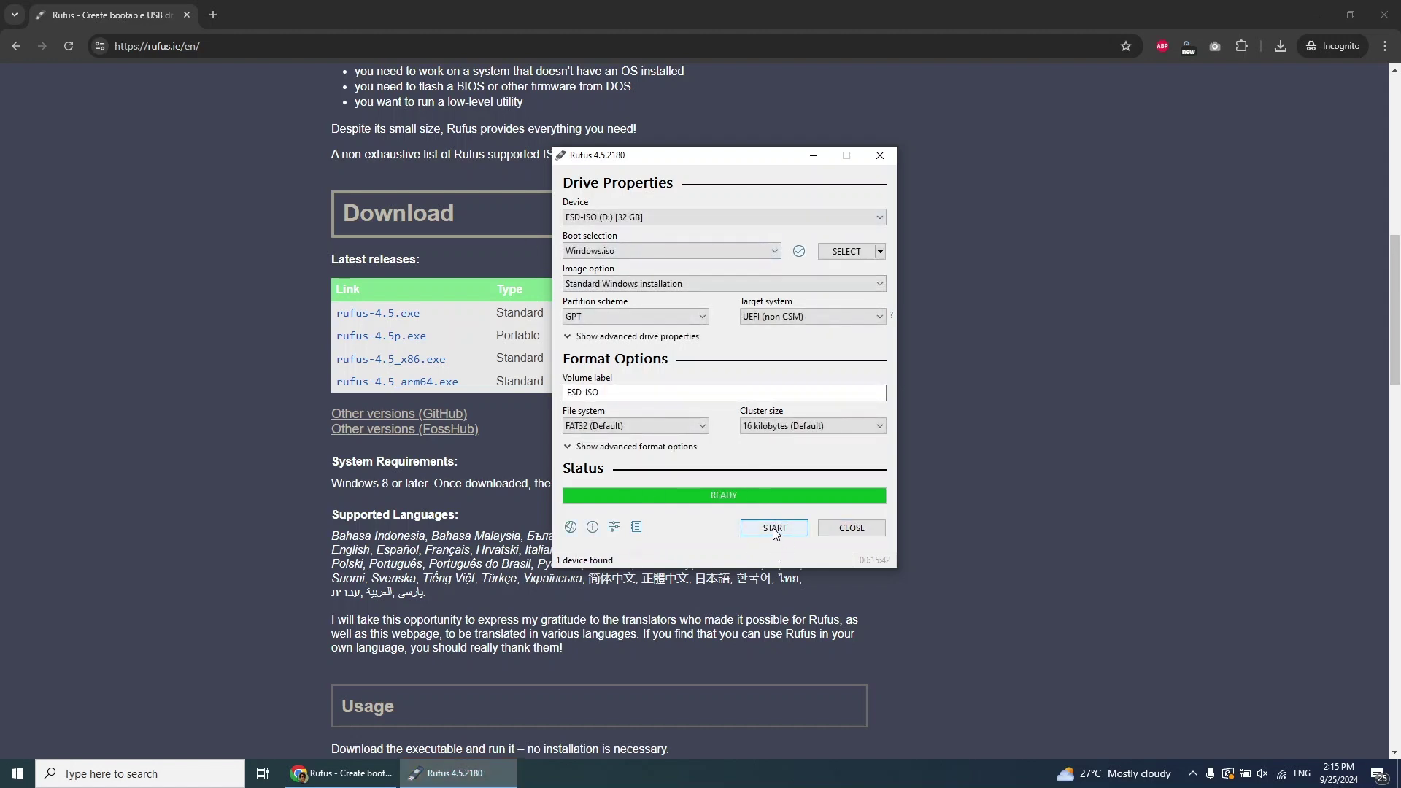
Close Rufus and browse ESD-ISO (D:) in This PC to verify the setup files.
left_click(862, 530)
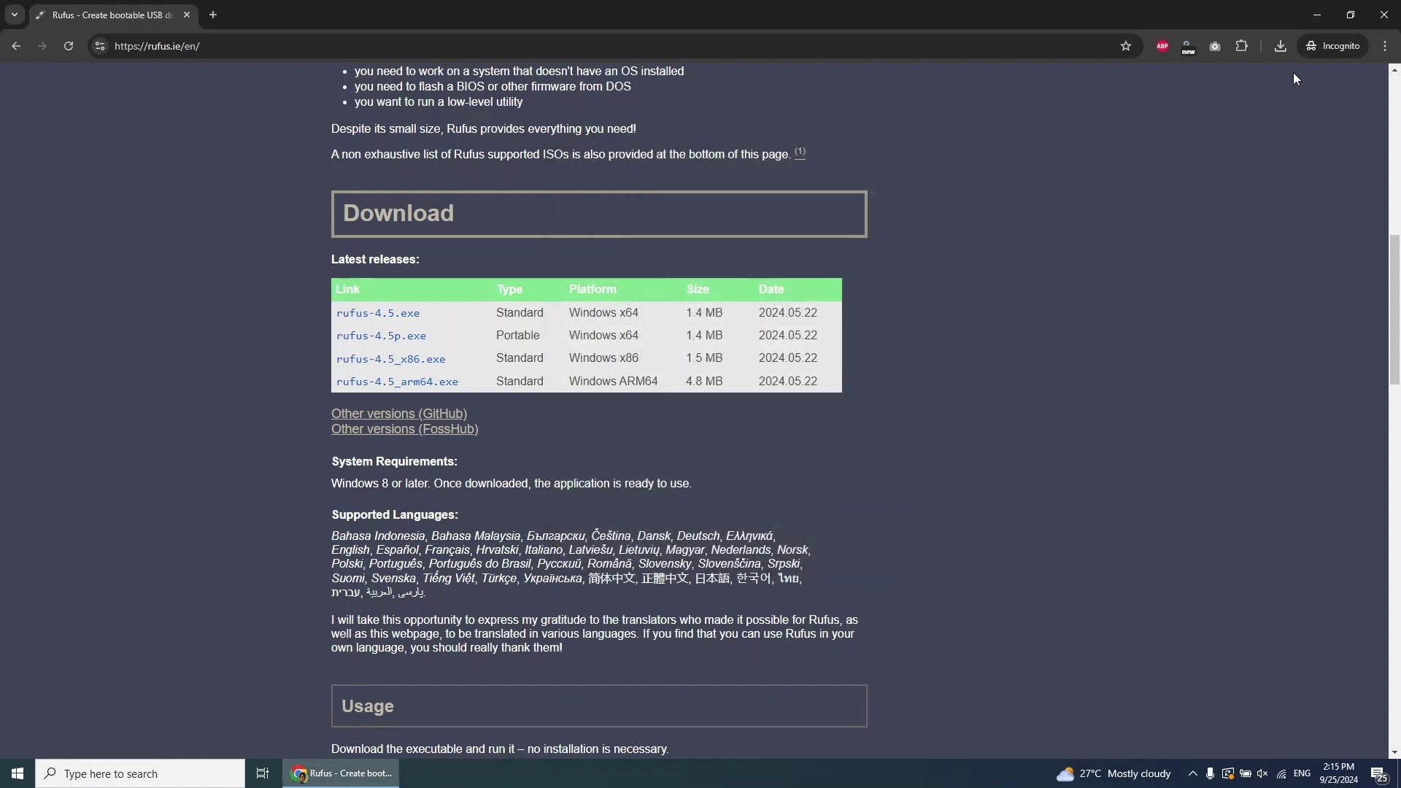
left_click(1324, 15)
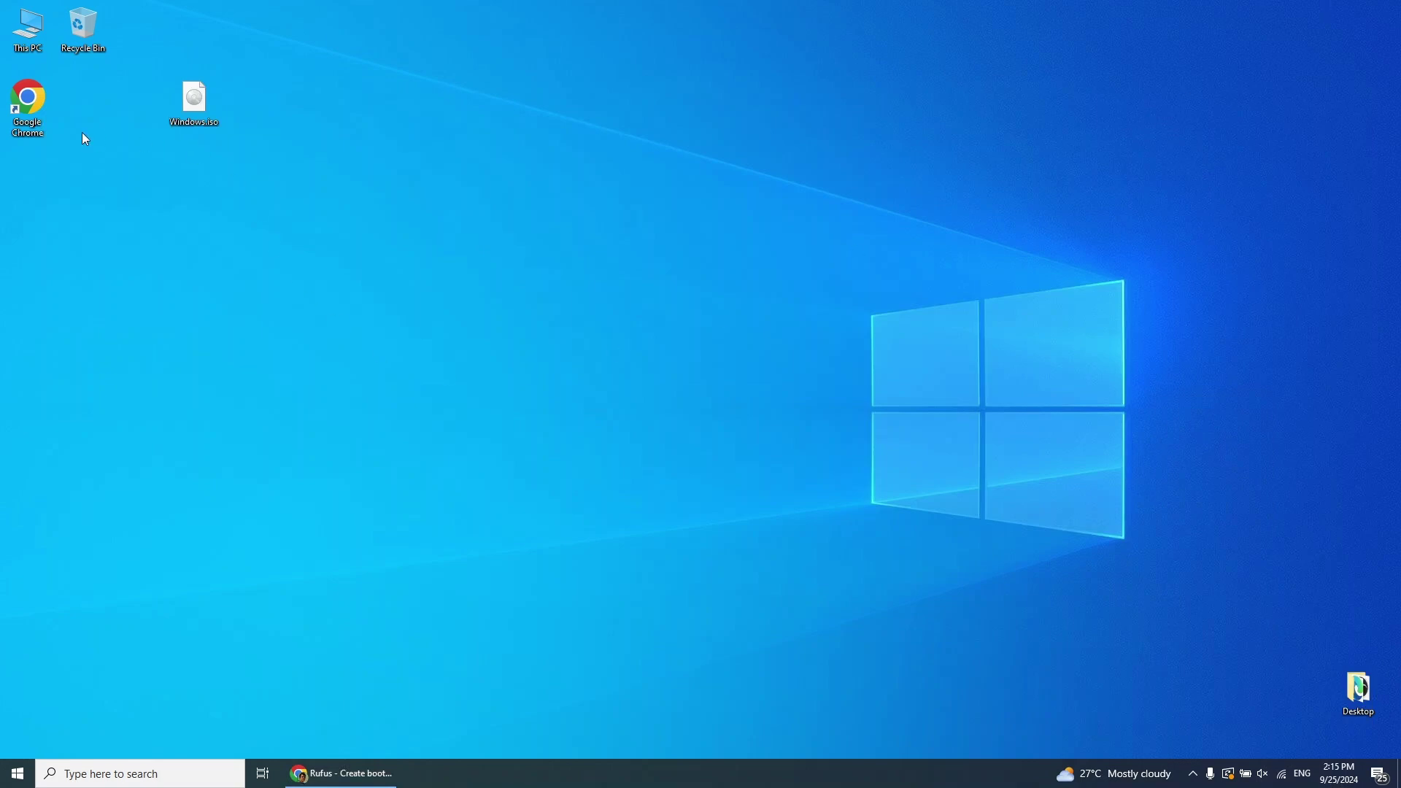
double_click(30, 31)
double_click(666, 473)
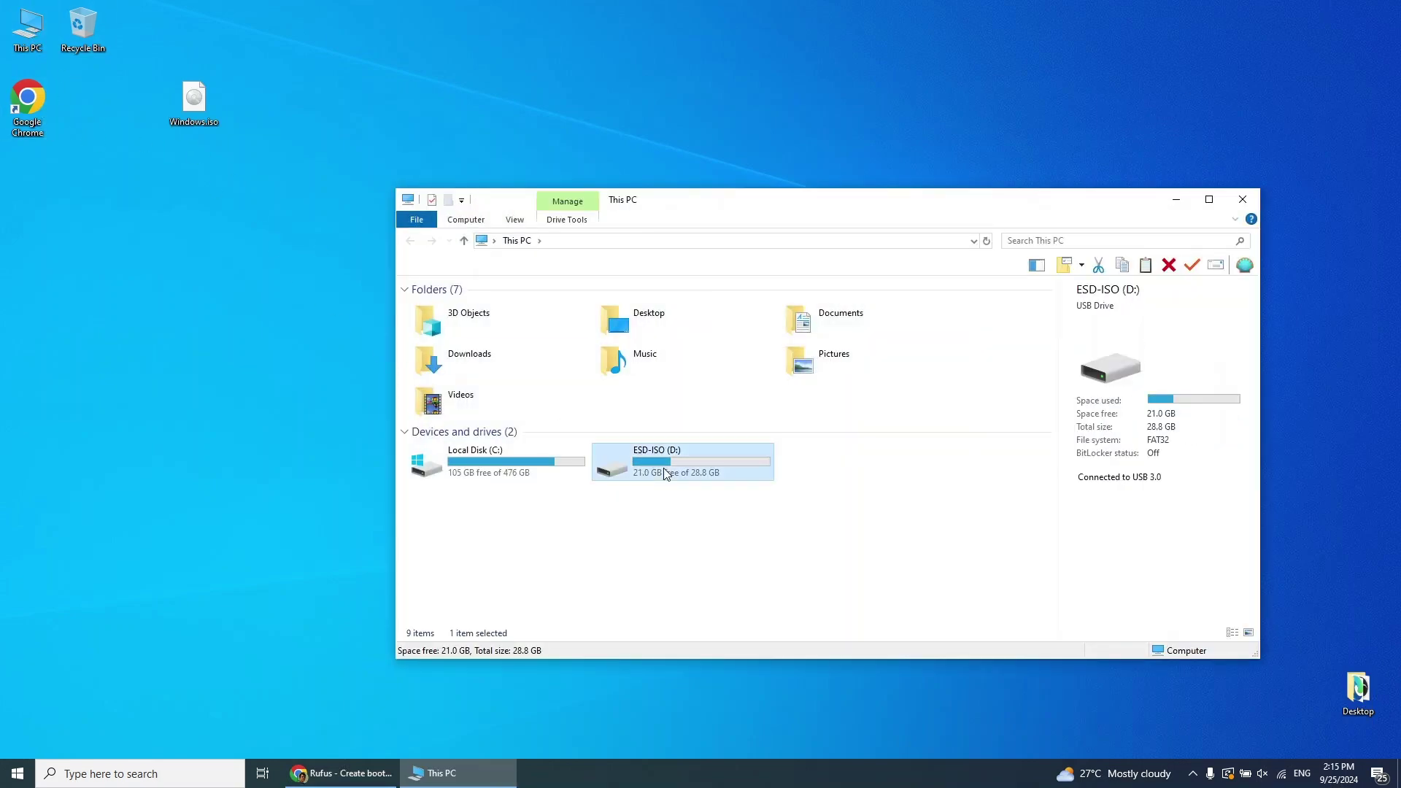
left_click(516, 241)
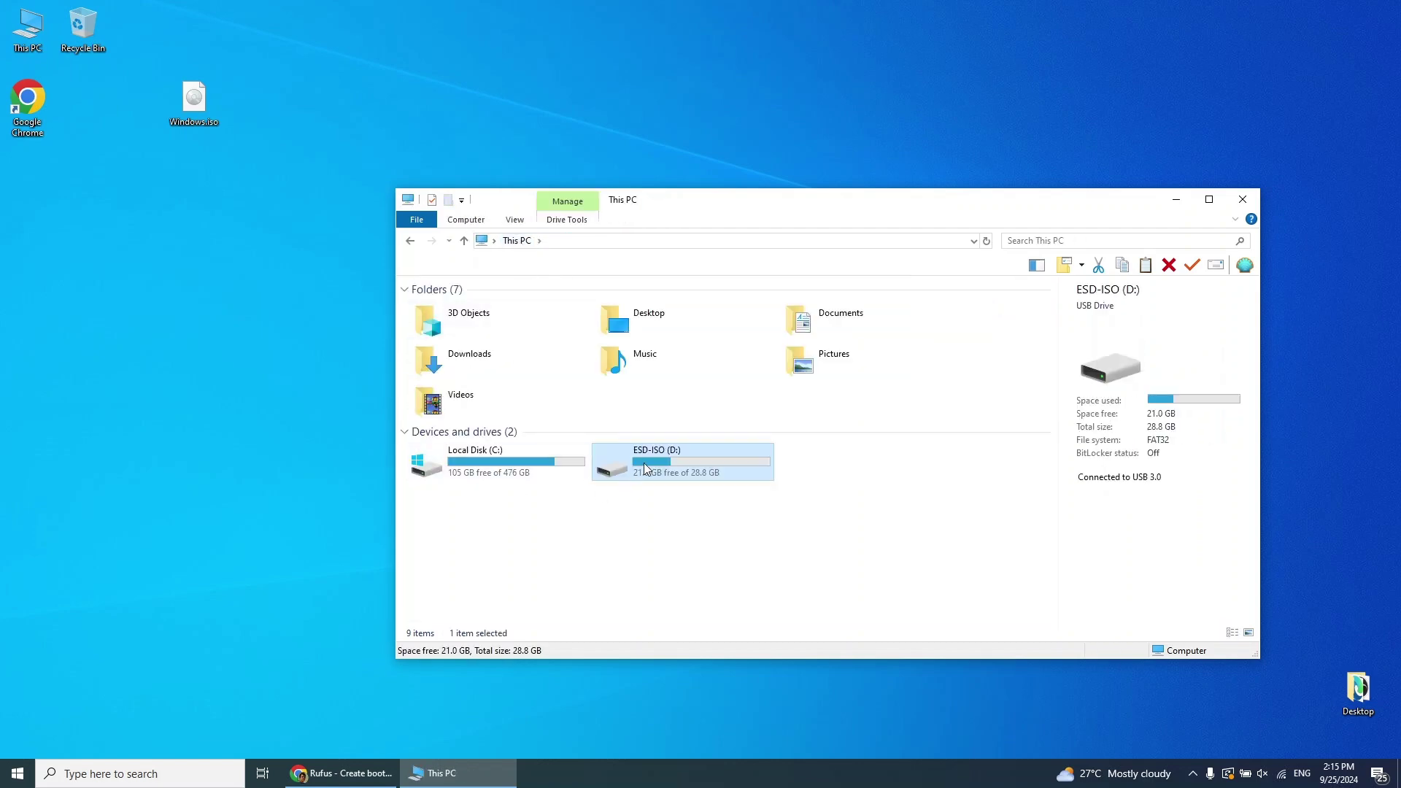